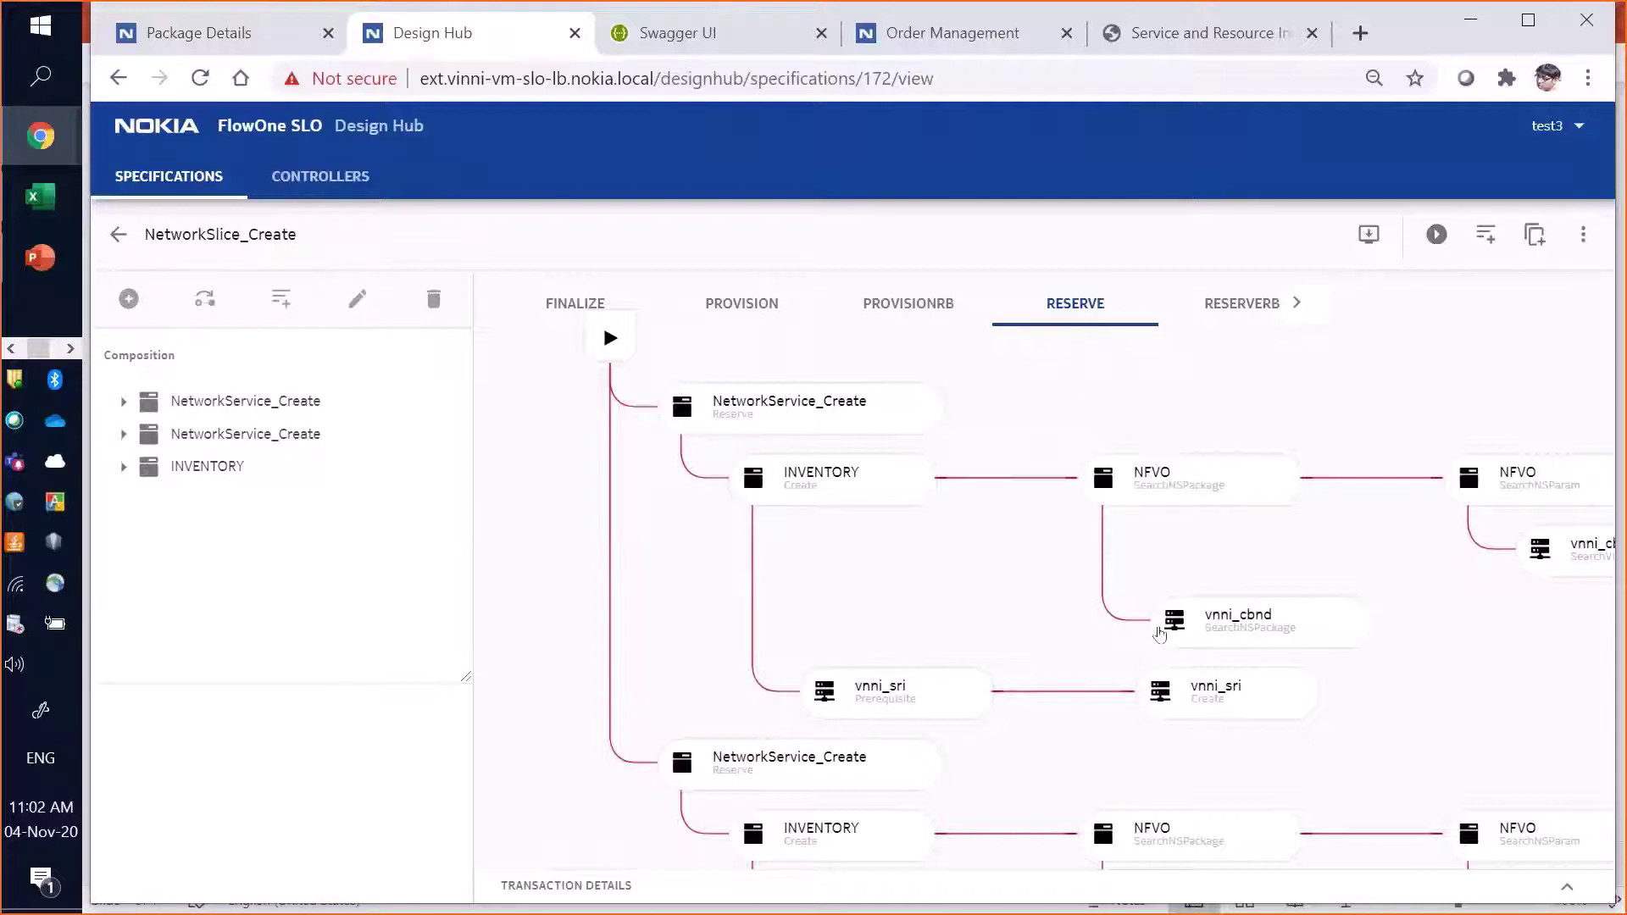
Step: Show the NetworkSlice_Create flow chaining NetworkService_Create, INVENTORY, NFVO and vnni_sri steps
{"action": "left_click", "coordinate": [724, 305]}
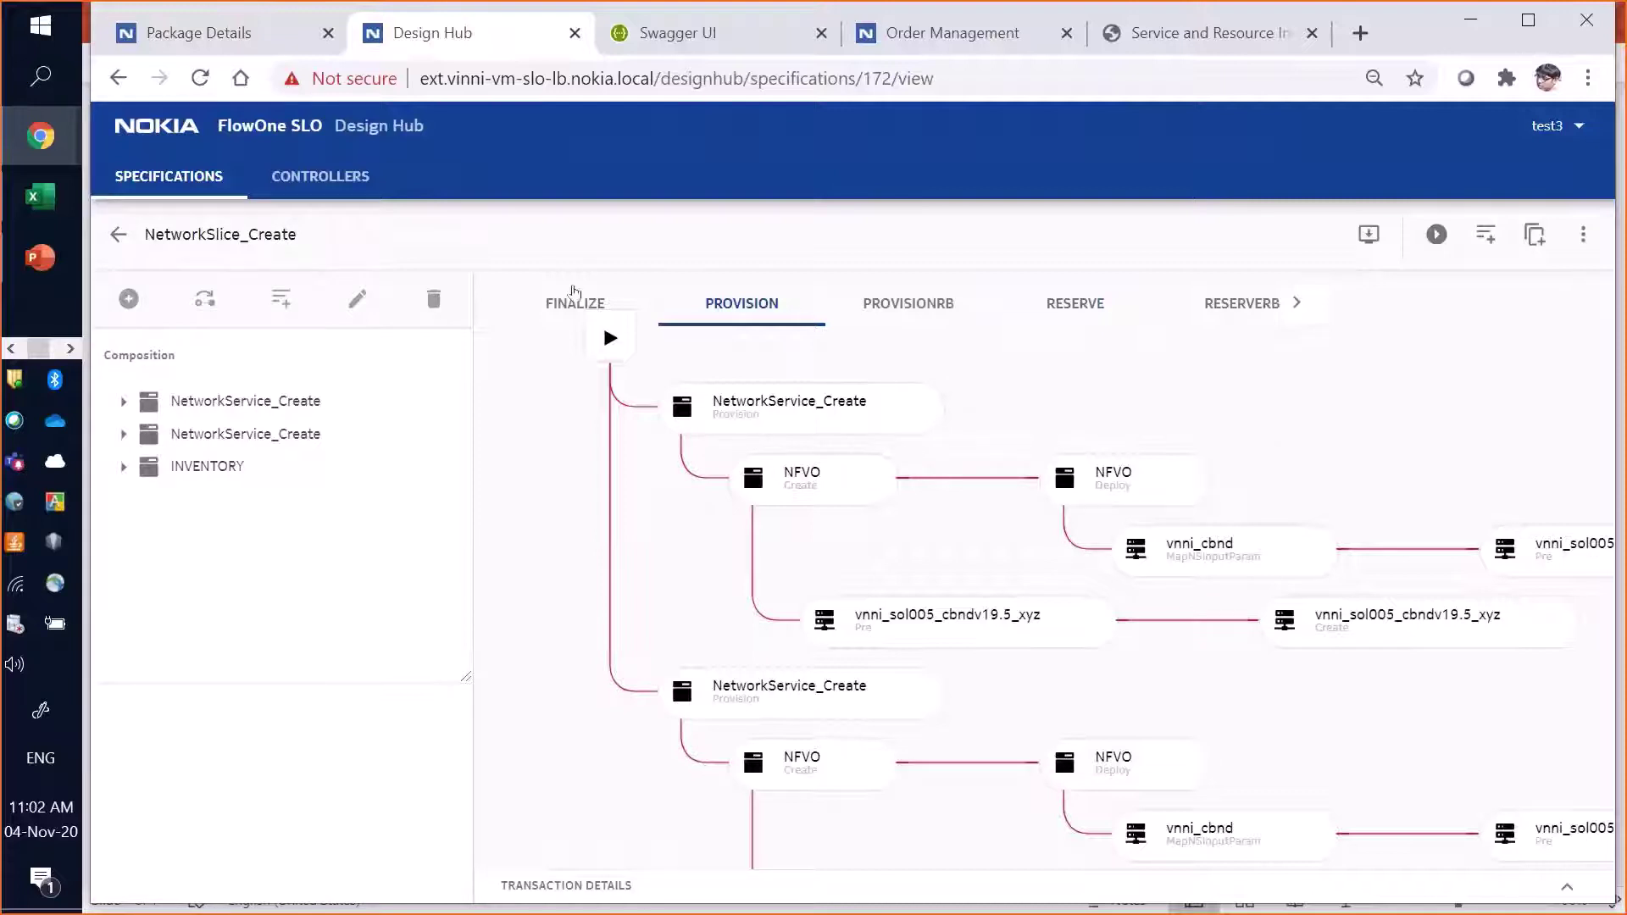
Step: Step through the PROVISION flow (NFVO Create/Deploy, vnni_cbnd steps) and then the FINALIZE flow
{"action": "left_click", "coordinate": [565, 313]}
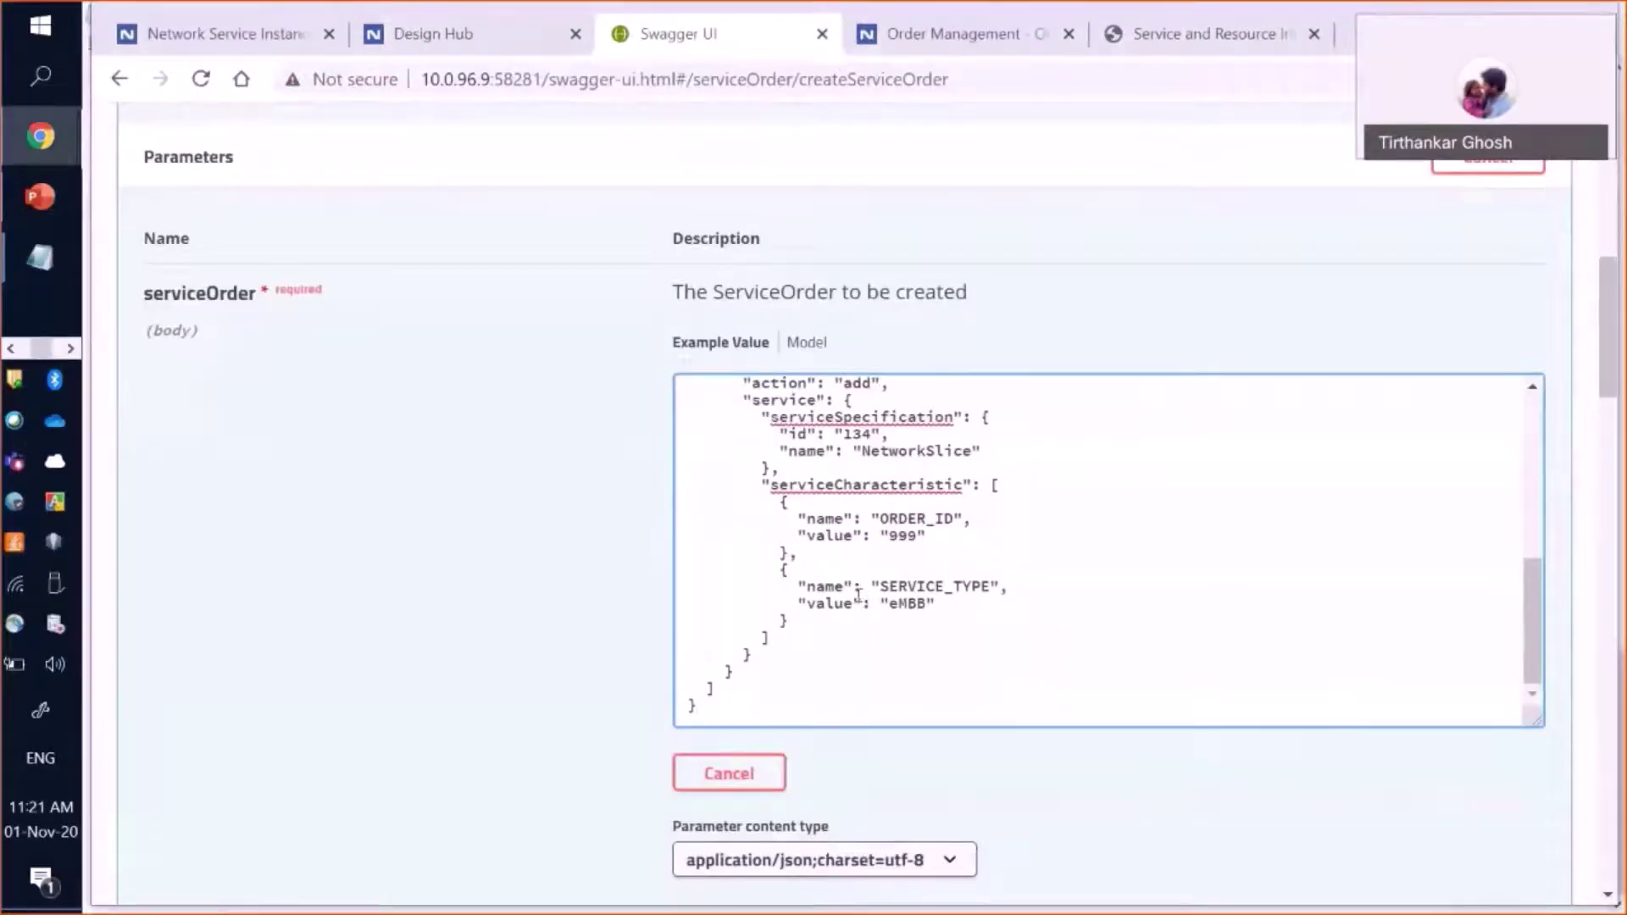
Step: Execute createServiceOrder and confirm the 201 response creating order id 719
{"action": "scroll", "coordinate": [935, 672], "scroll_direction": "down", "scroll_amount": 1}
{"action": "scroll", "coordinate": [935, 671], "scroll_direction": "down", "scroll_amount": 4}
{"action": "left_click", "coordinate": [664, 598]}
{"action": "scroll", "coordinate": [743, 591], "scroll_direction": "down", "scroll_amount": 4}
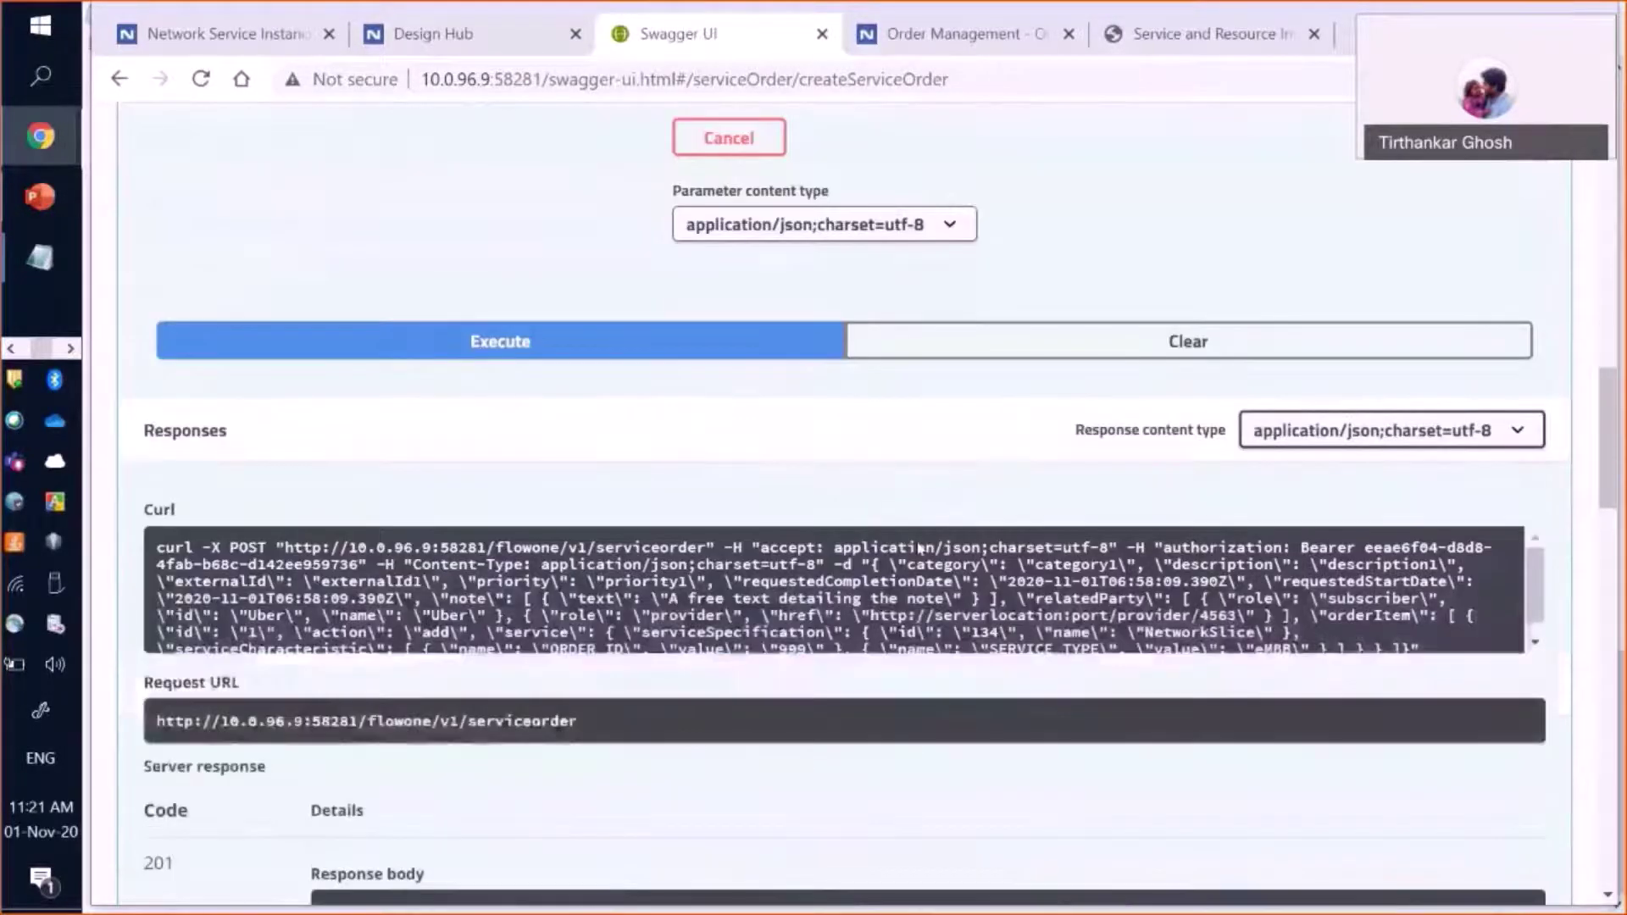
{"action": "scroll", "coordinate": [644, 818], "scroll_direction": "down", "scroll_amount": 2}
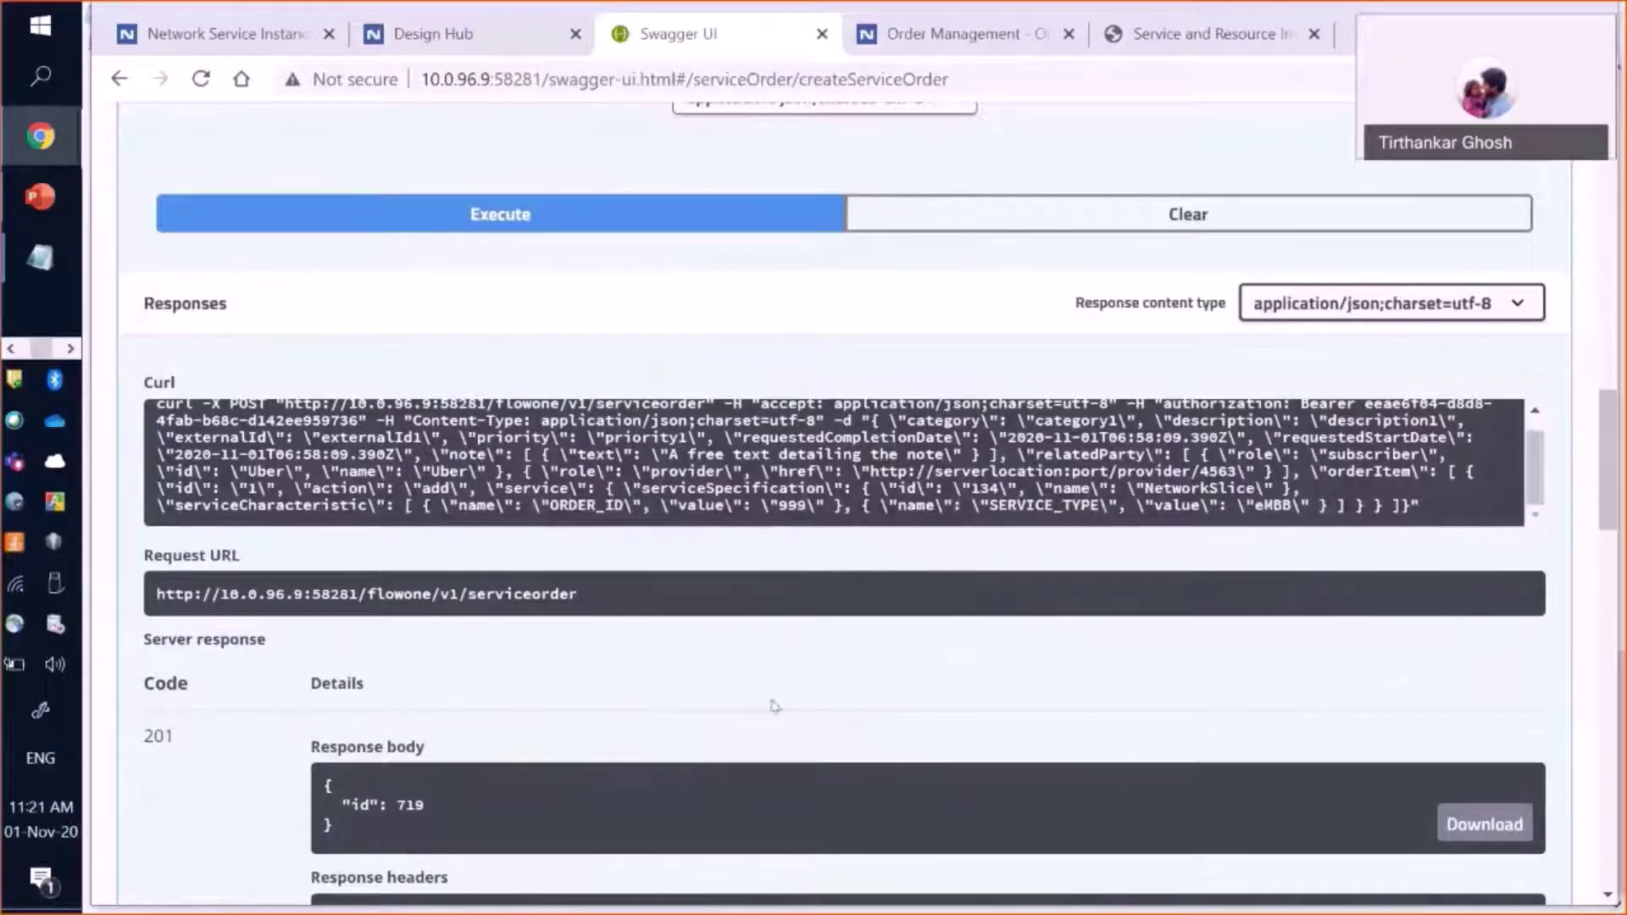
{"action": "scroll", "coordinate": [963, 549], "scroll_direction": "up", "scroll_amount": 8}
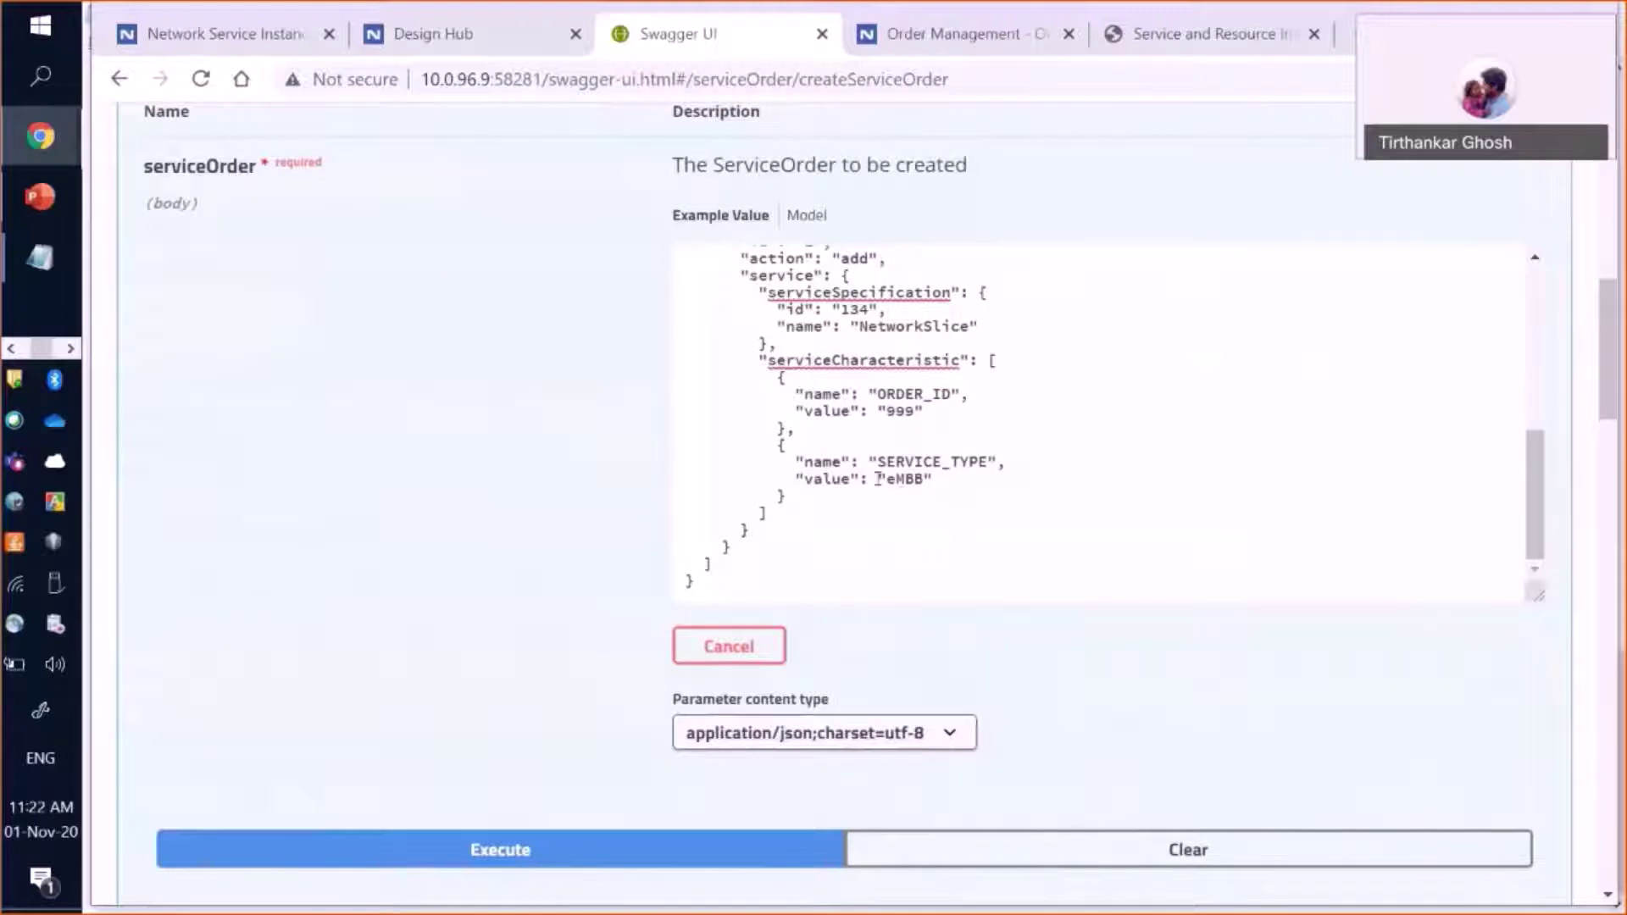
{"action": "scroll", "coordinate": [973, 480], "scroll_direction": "up", "scroll_amount": 4}
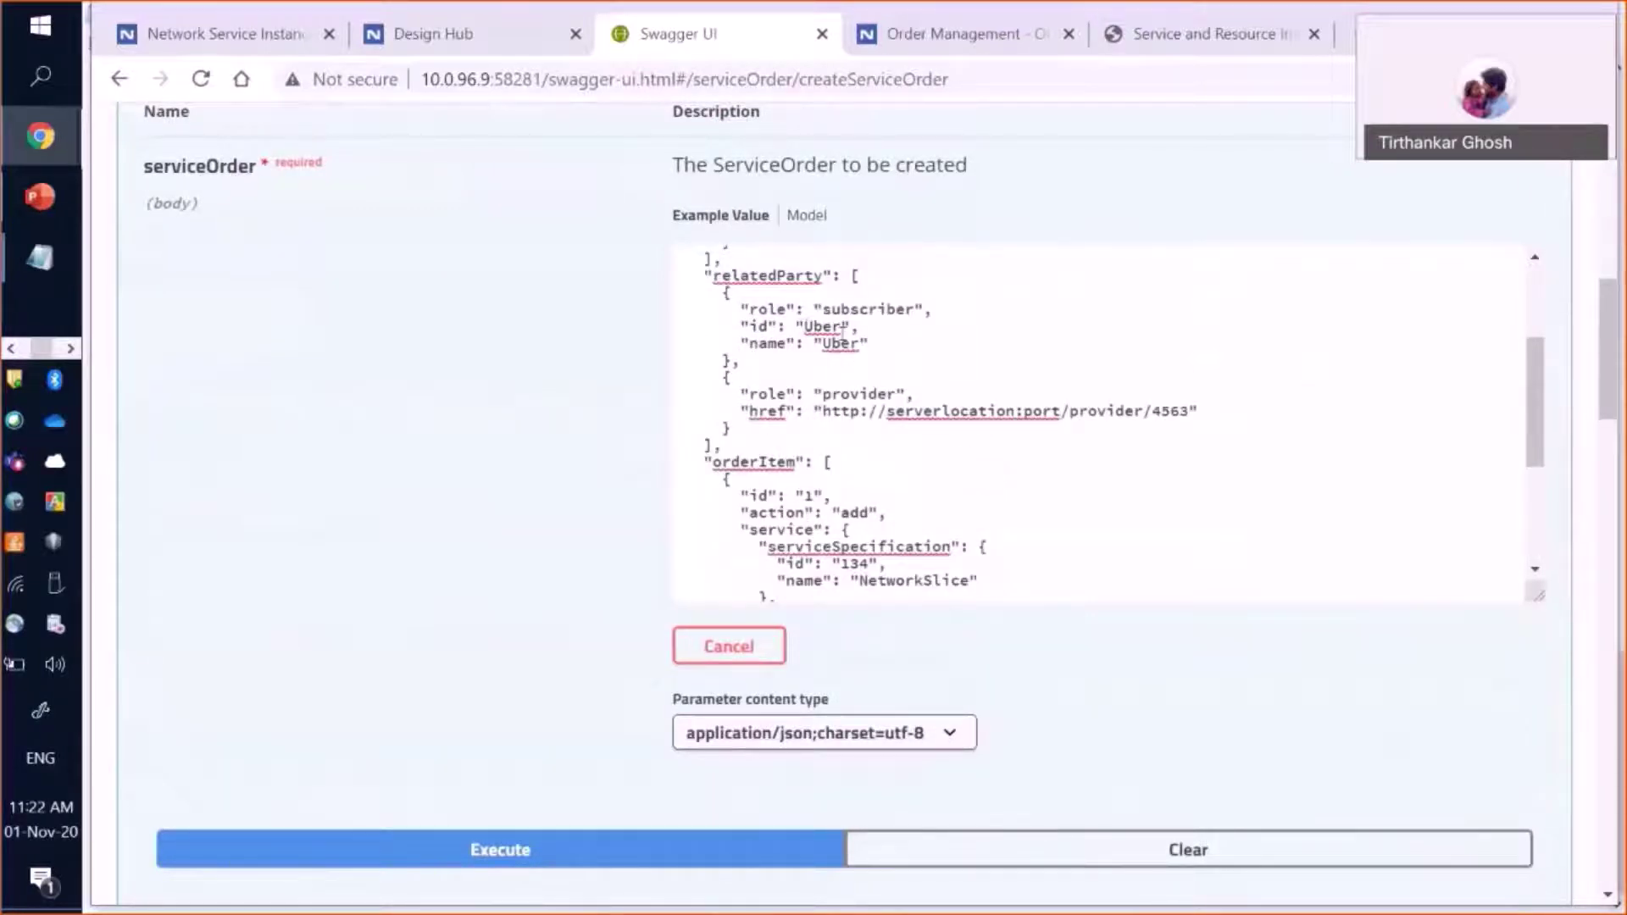
{"action": "left_click", "coordinate": [903, 40]}
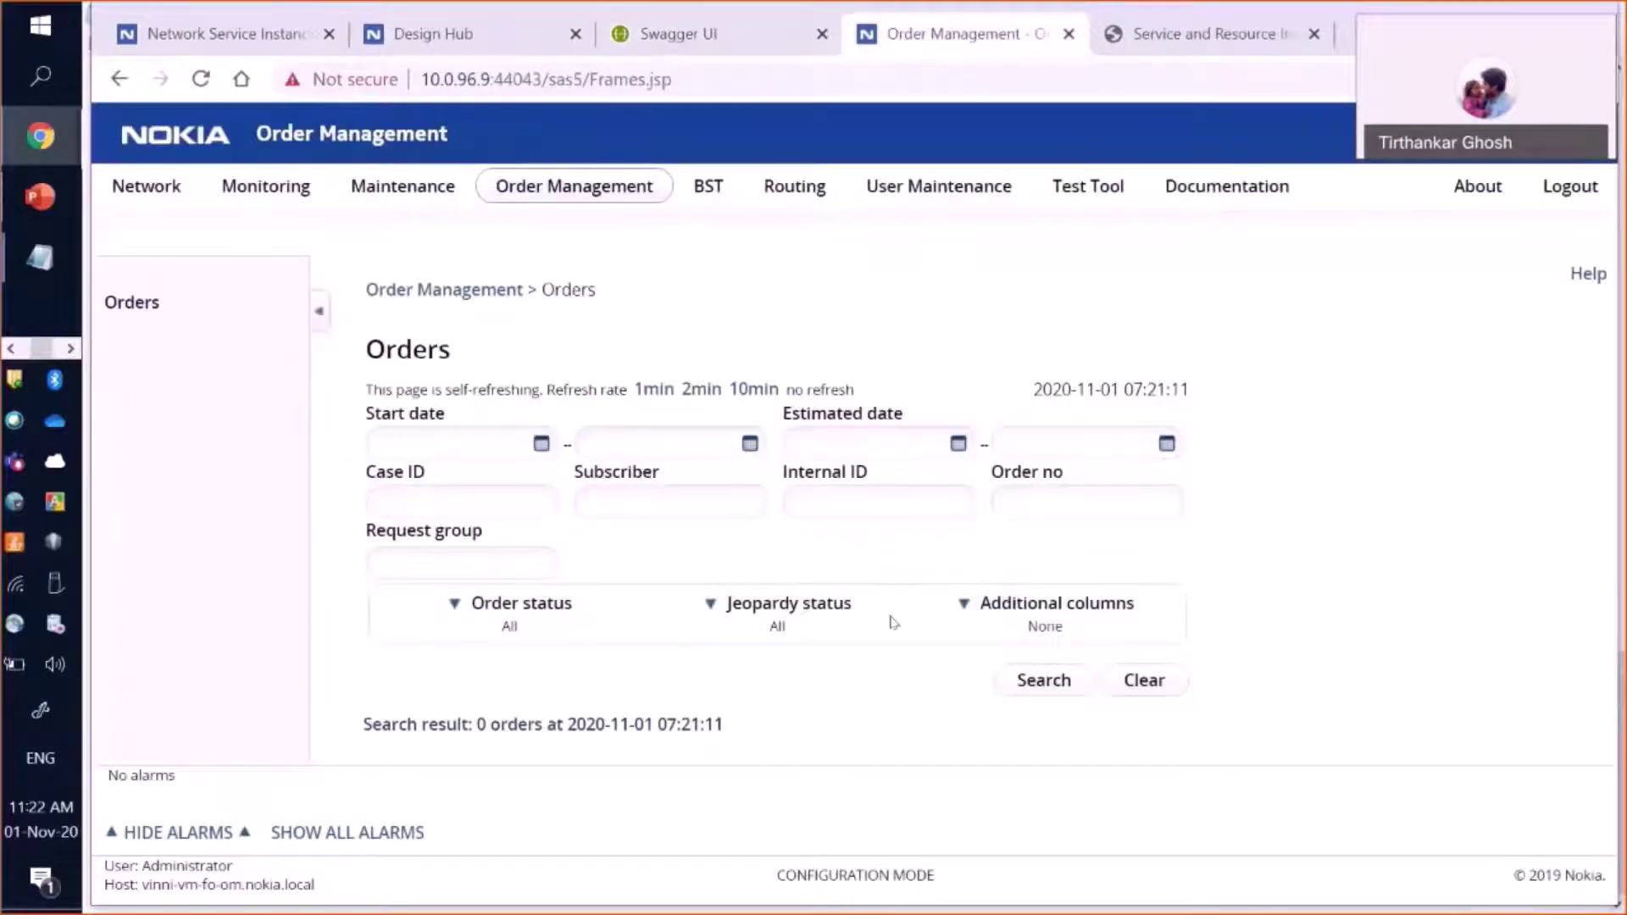
Step: Search all orders and open the details of order 719
{"action": "left_click", "coordinate": [1037, 685]}
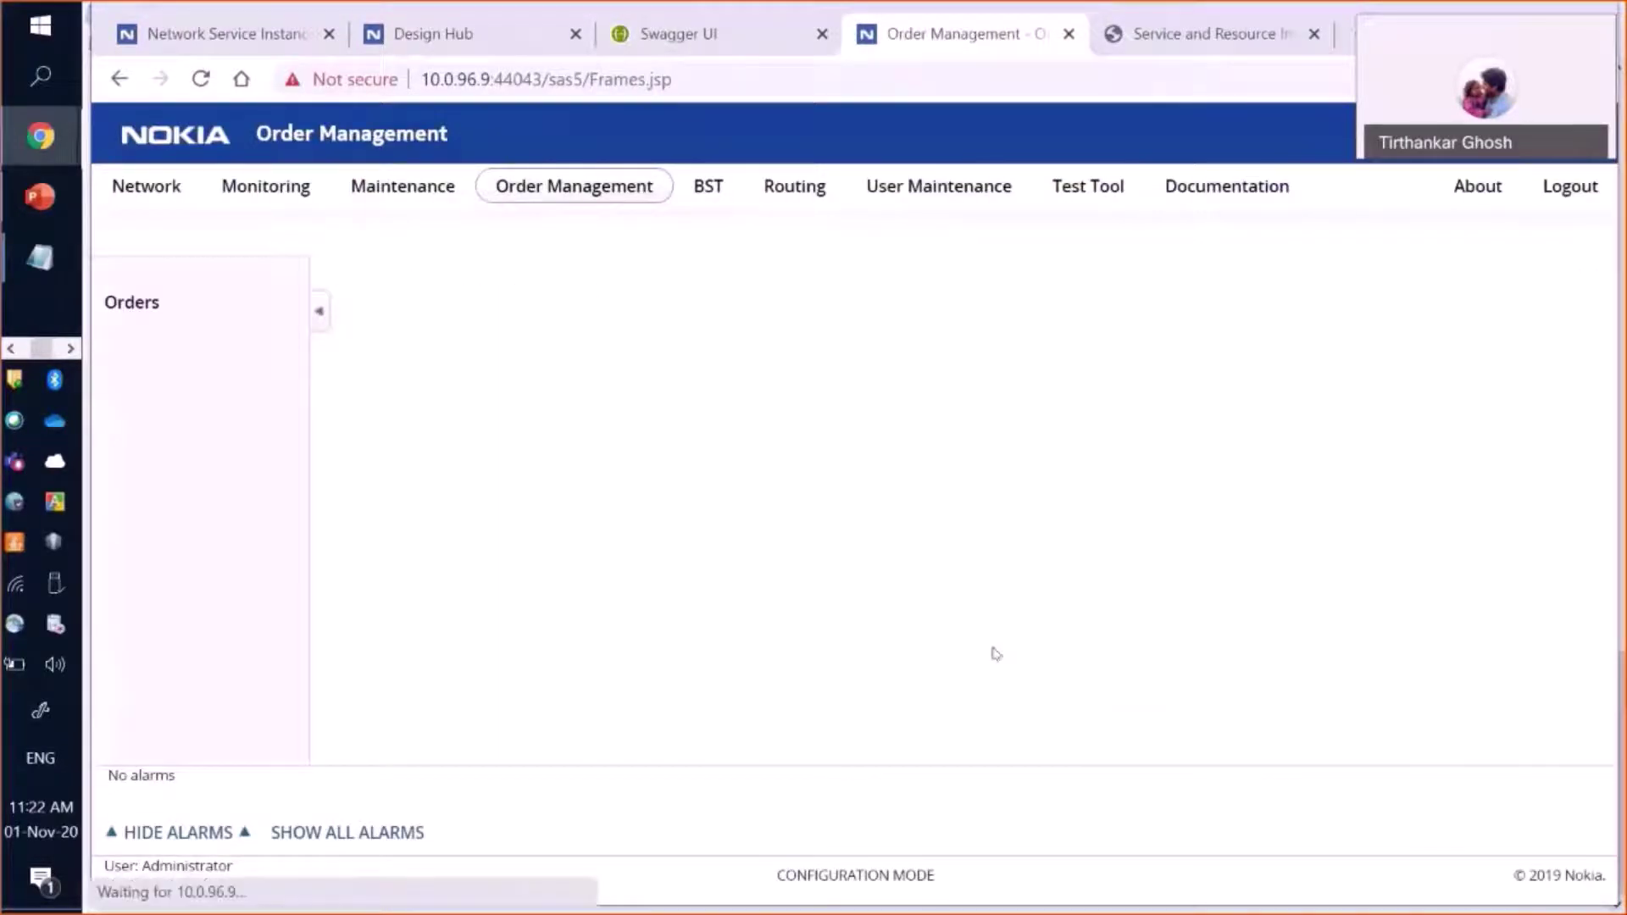
{"action": "scroll", "coordinate": [471, 618], "scroll_direction": "down", "scroll_amount": 3}
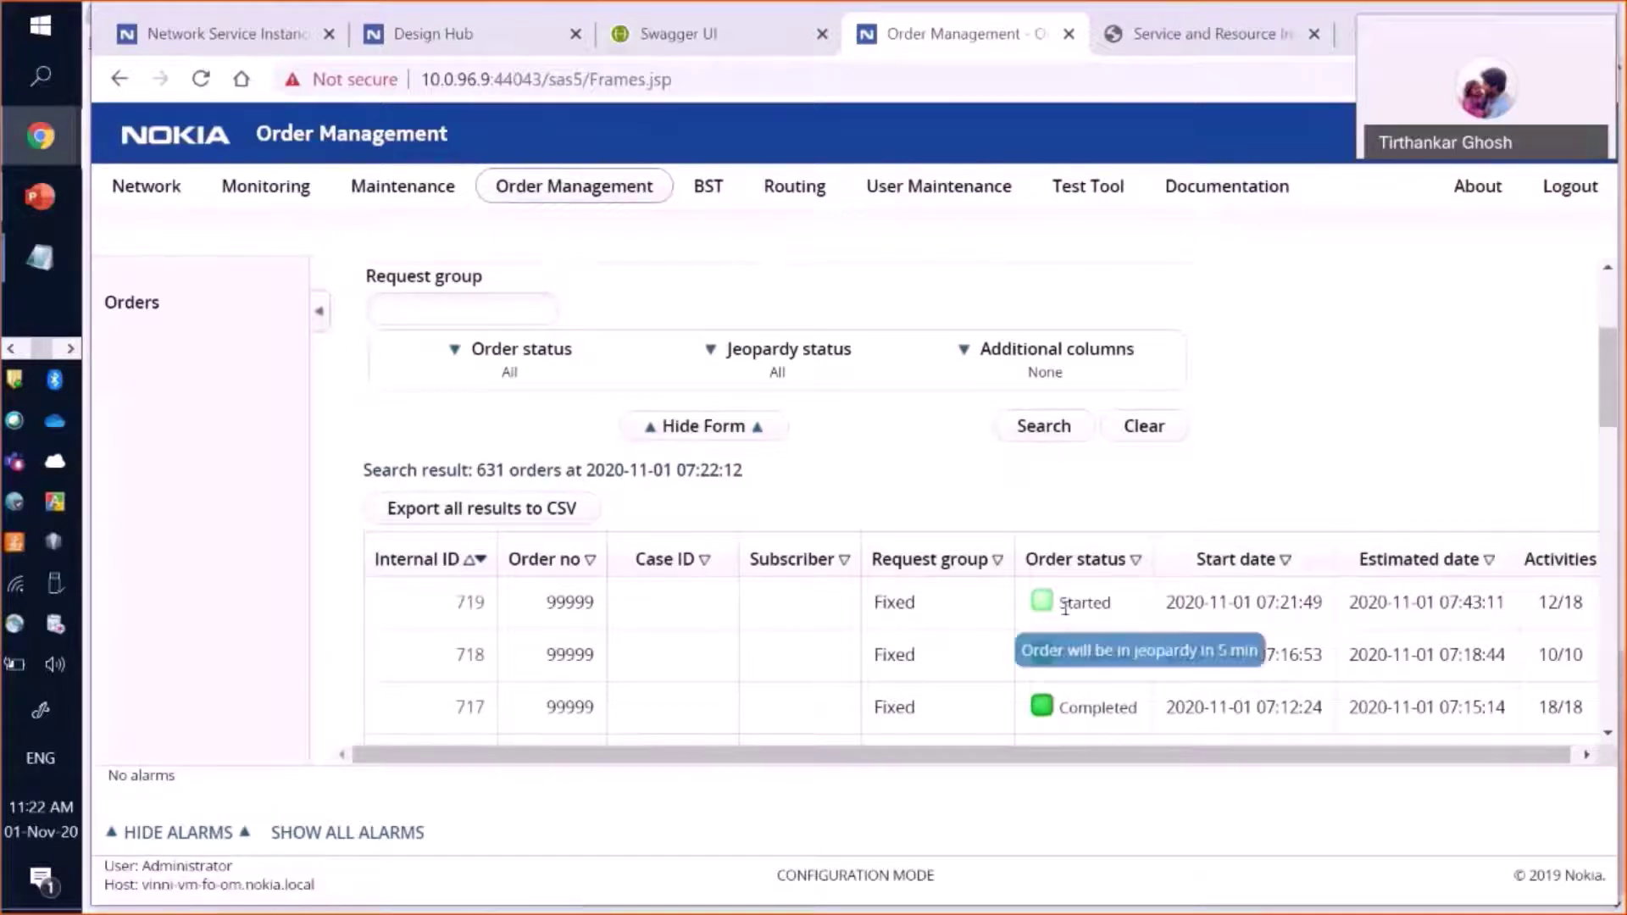
{"action": "left_click", "coordinate": [471, 603]}
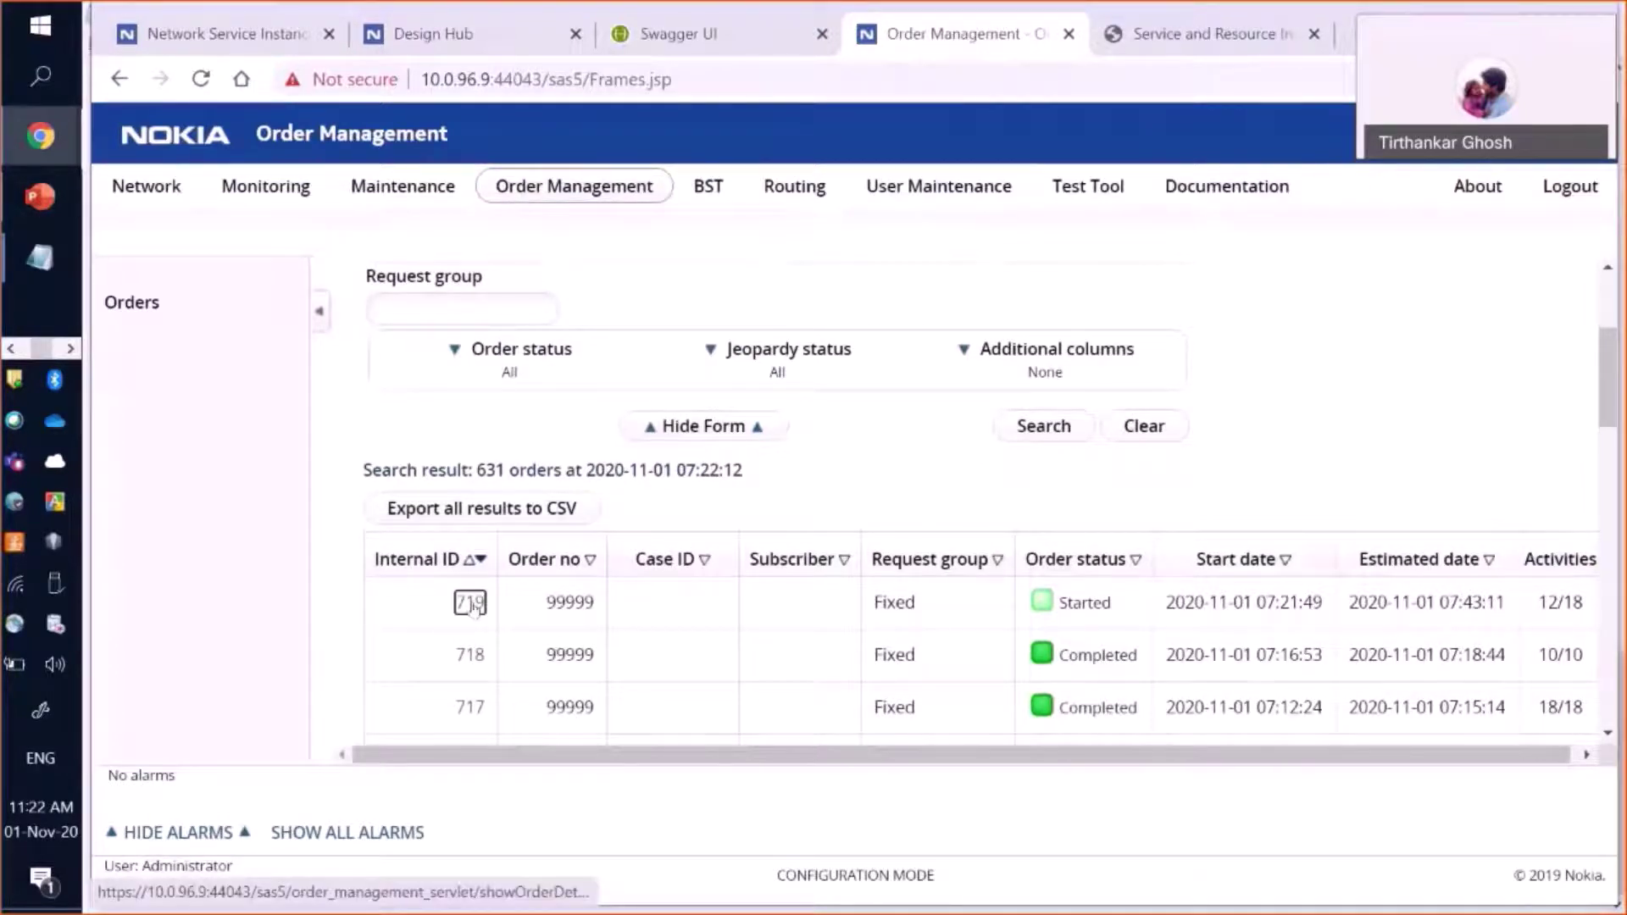
Step: Review order 719's activities: Reserve completed, Provision steps started or planned
{"action": "scroll", "coordinate": [831, 547], "scroll_direction": "down", "scroll_amount": 1}
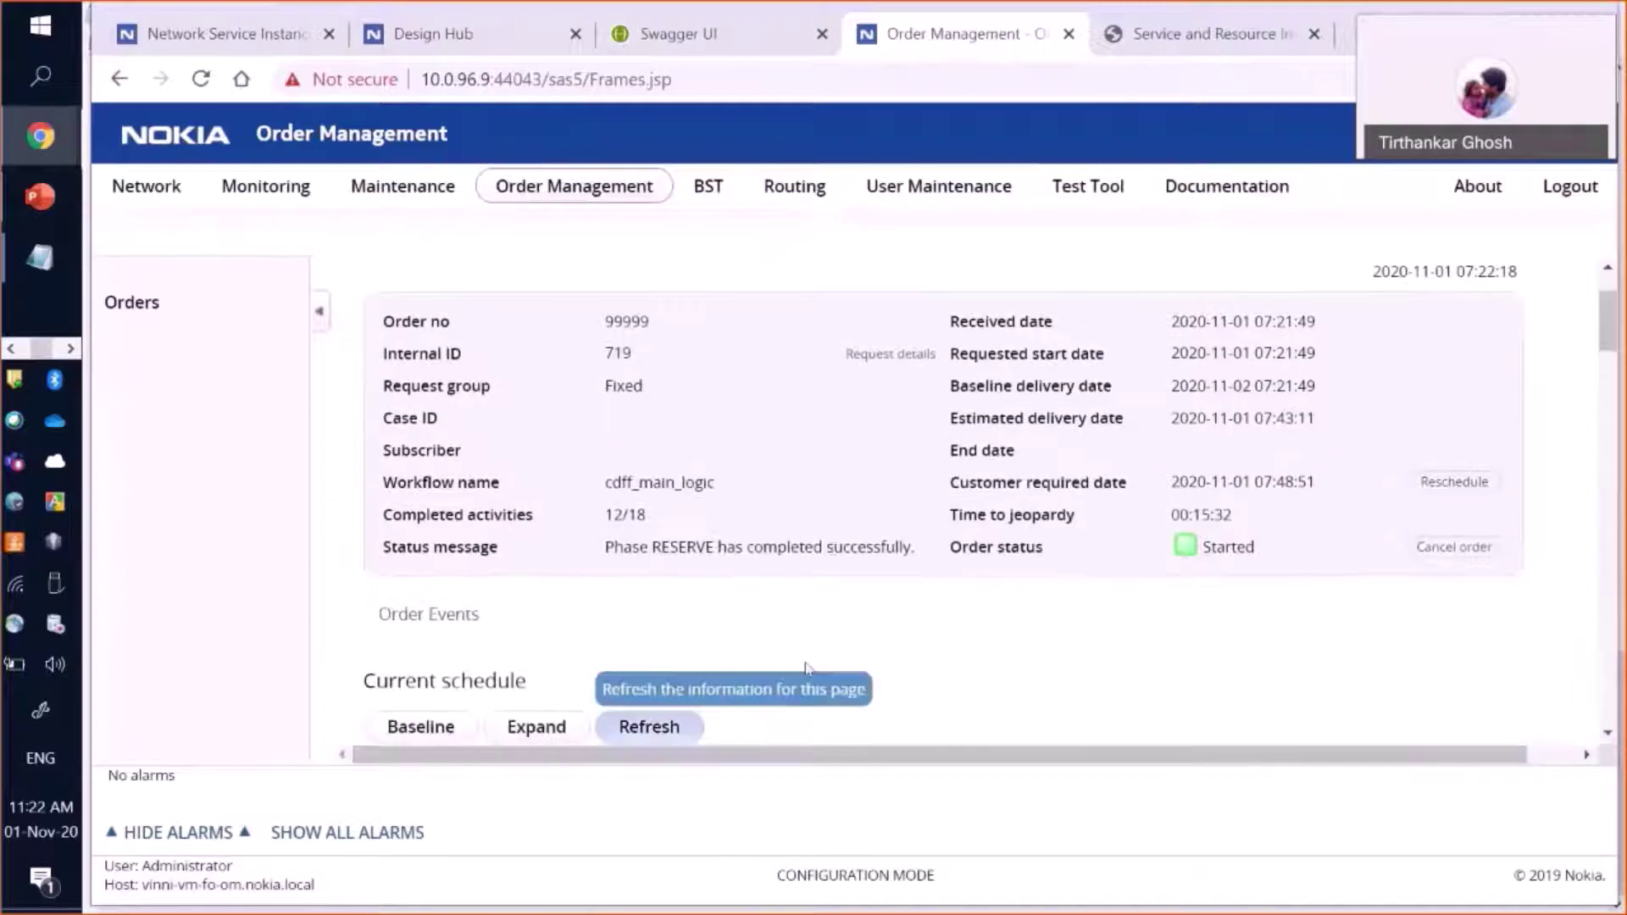
{"action": "scroll", "coordinate": [821, 639], "scroll_direction": "down", "scroll_amount": 10}
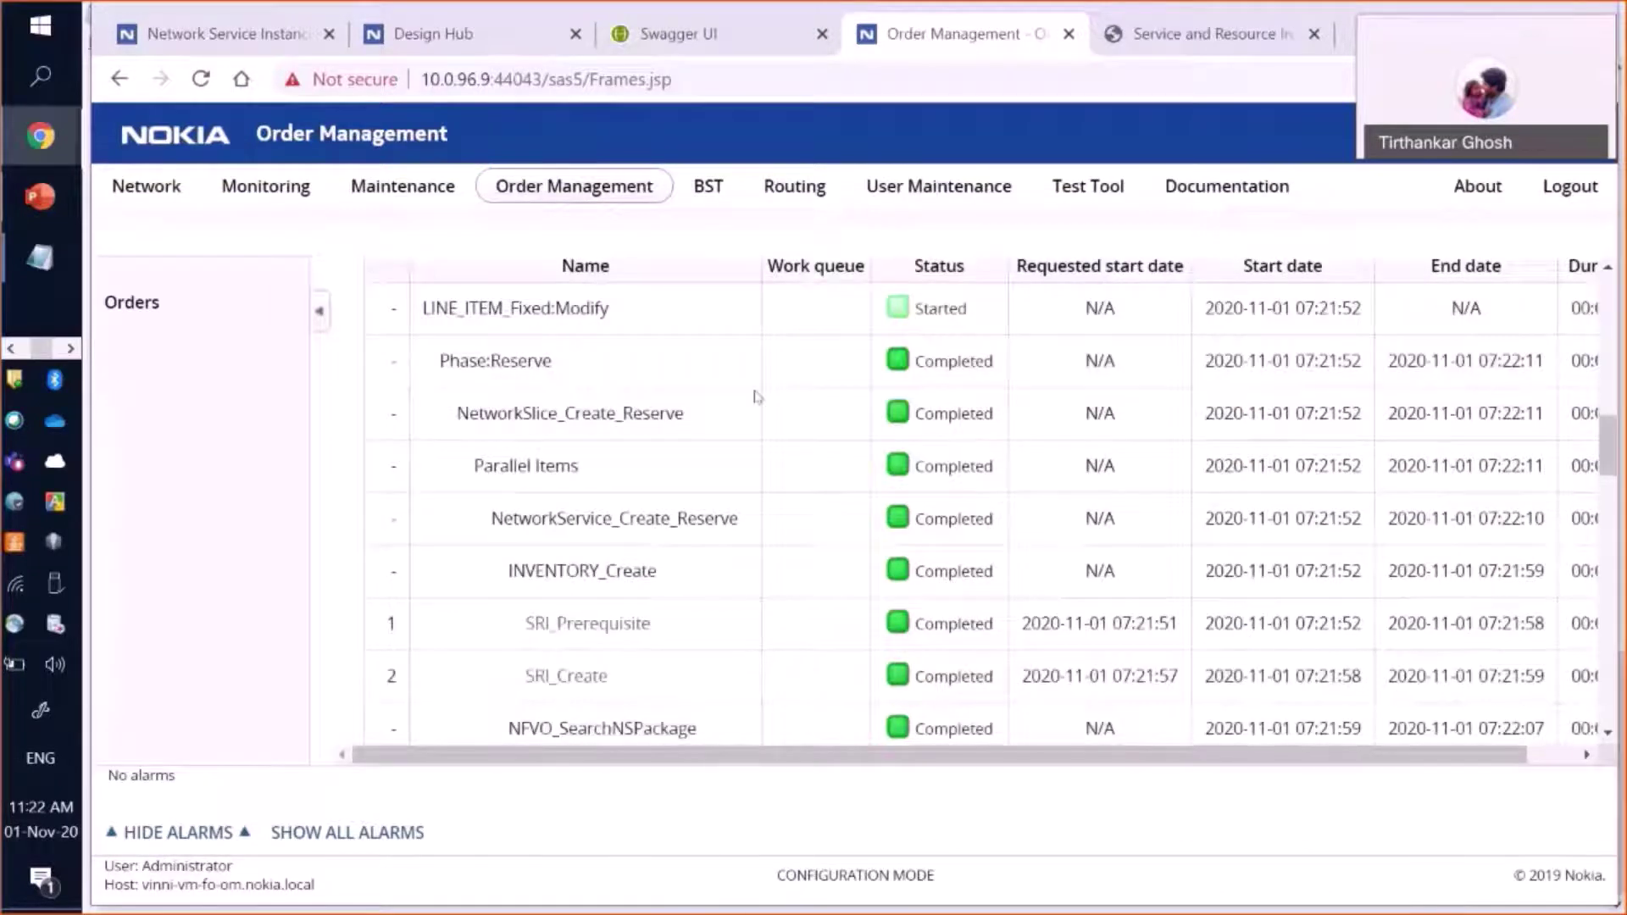
{"action": "mouse_move", "coordinate": [930, 508]}
{"action": "scroll", "coordinate": [730, 507], "scroll_direction": "down", "scroll_amount": 1}
{"action": "scroll", "coordinate": [731, 506], "scroll_direction": "down", "scroll_amount": 5}
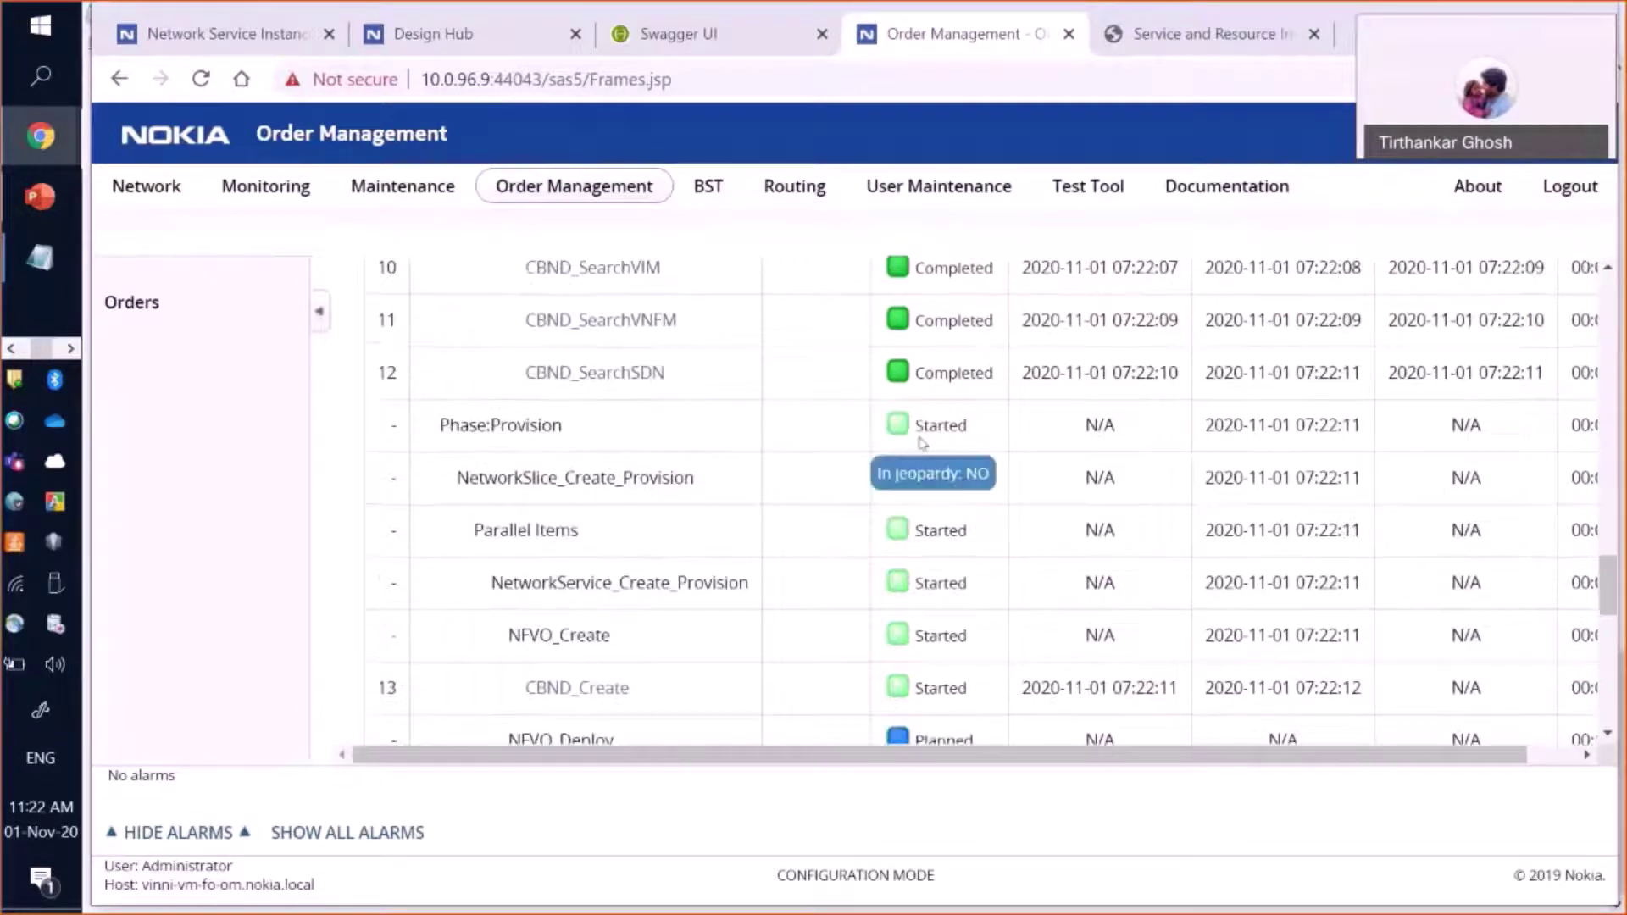
{"action": "scroll", "coordinate": [820, 507], "scroll_direction": "down", "scroll_amount": 1}
{"action": "scroll", "coordinate": [821, 506], "scroll_direction": "down", "scroll_amount": 3}
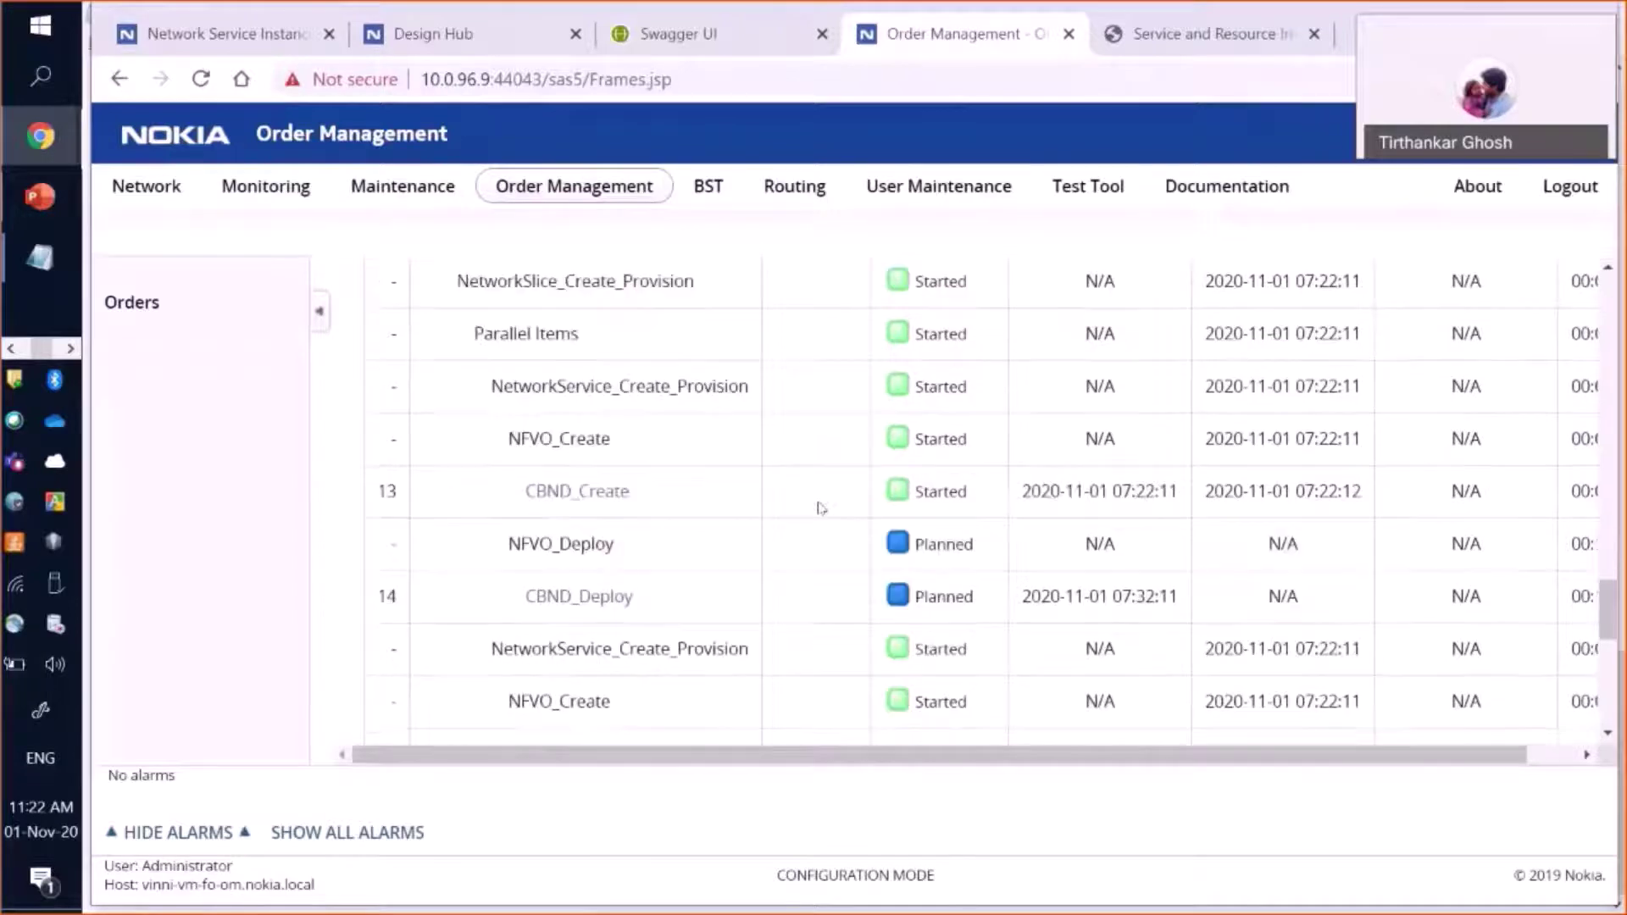
{"action": "left_click", "coordinate": [261, 38]}
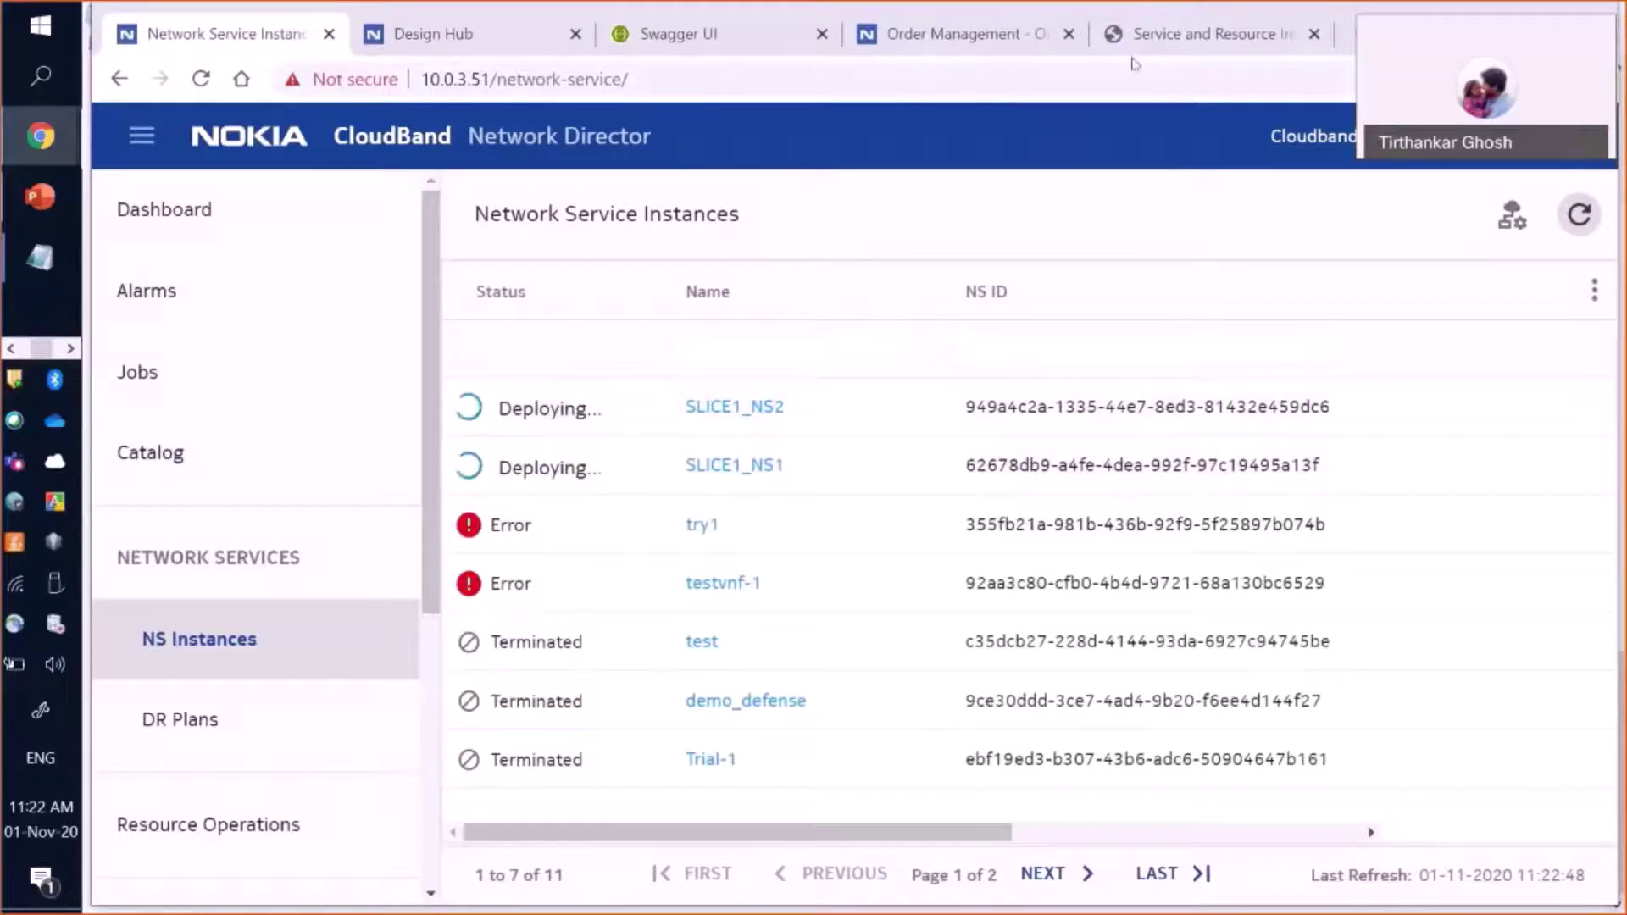
Step: Confirm SLICE1_NS1 and SLICE1_NS2 are Deploying in NS Instances, then go to Inventory
{"action": "left_click", "coordinate": [1150, 40]}
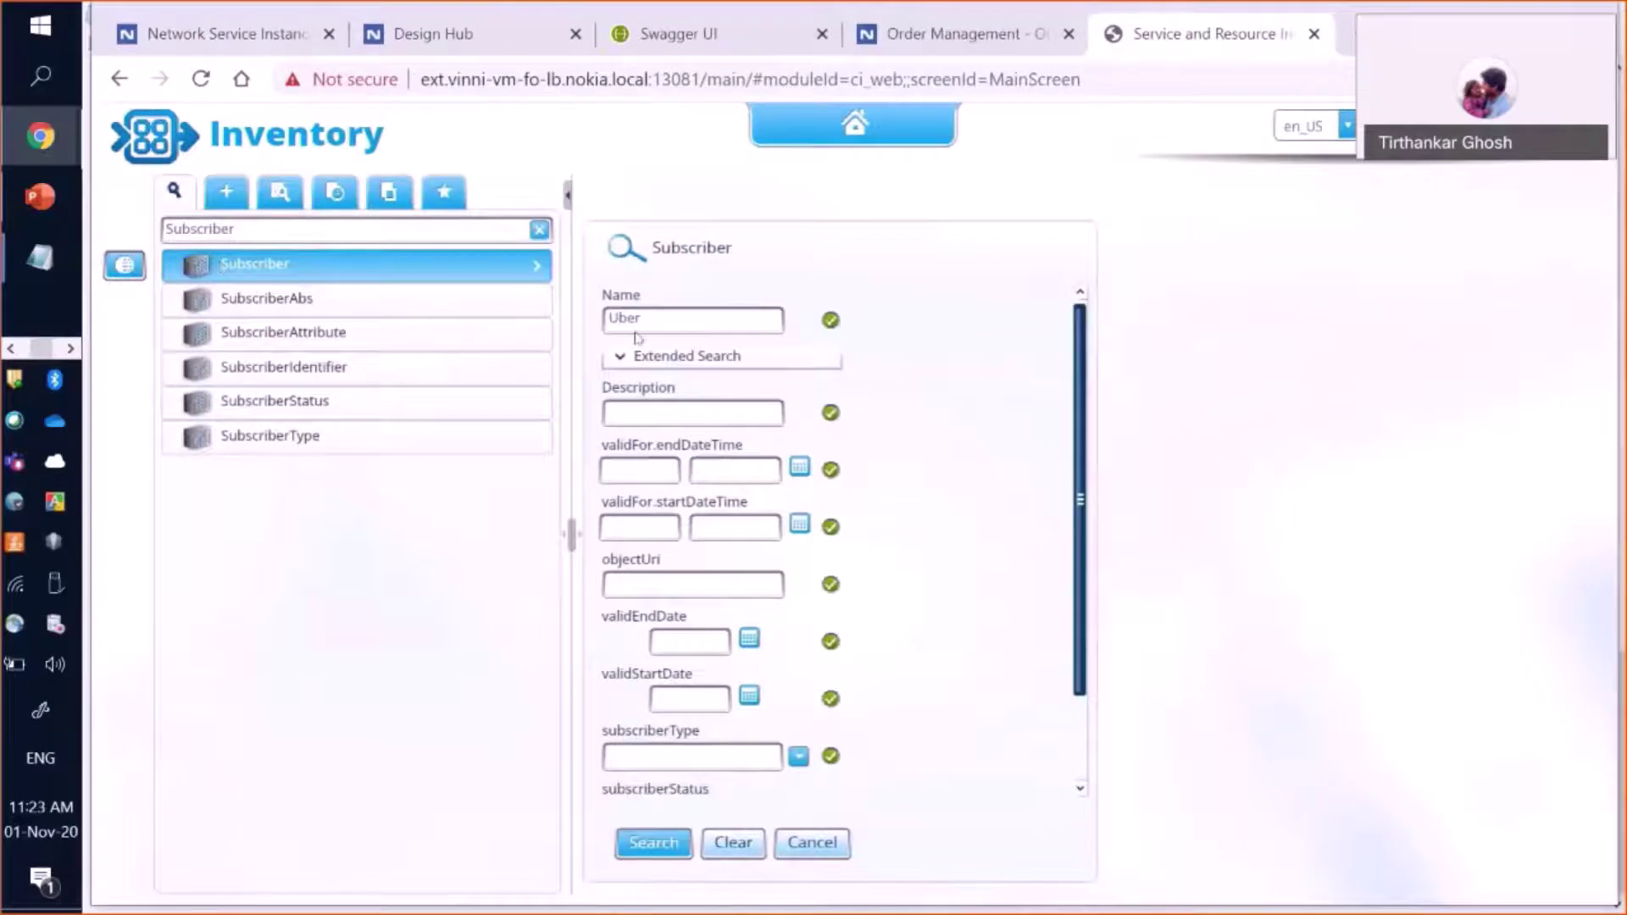
Step: Find subscriber Uber in Inventory and enlarge its CFS-719eMBB service topology
{"action": "left_click", "coordinate": [652, 843]}
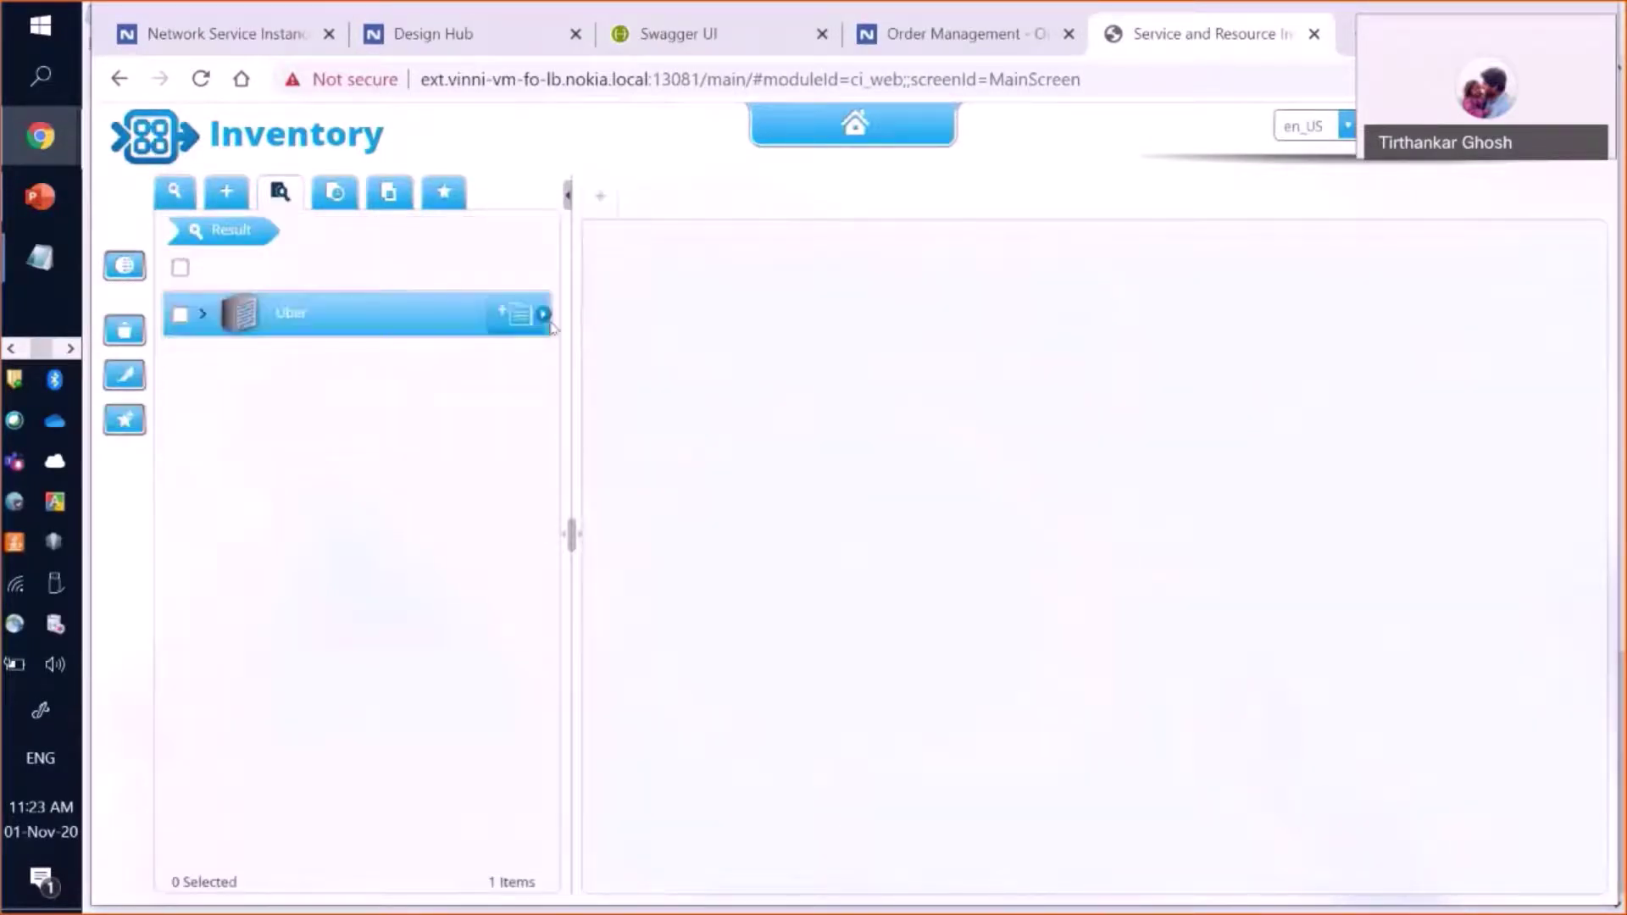
{"action": "left_click", "coordinate": [543, 314]}
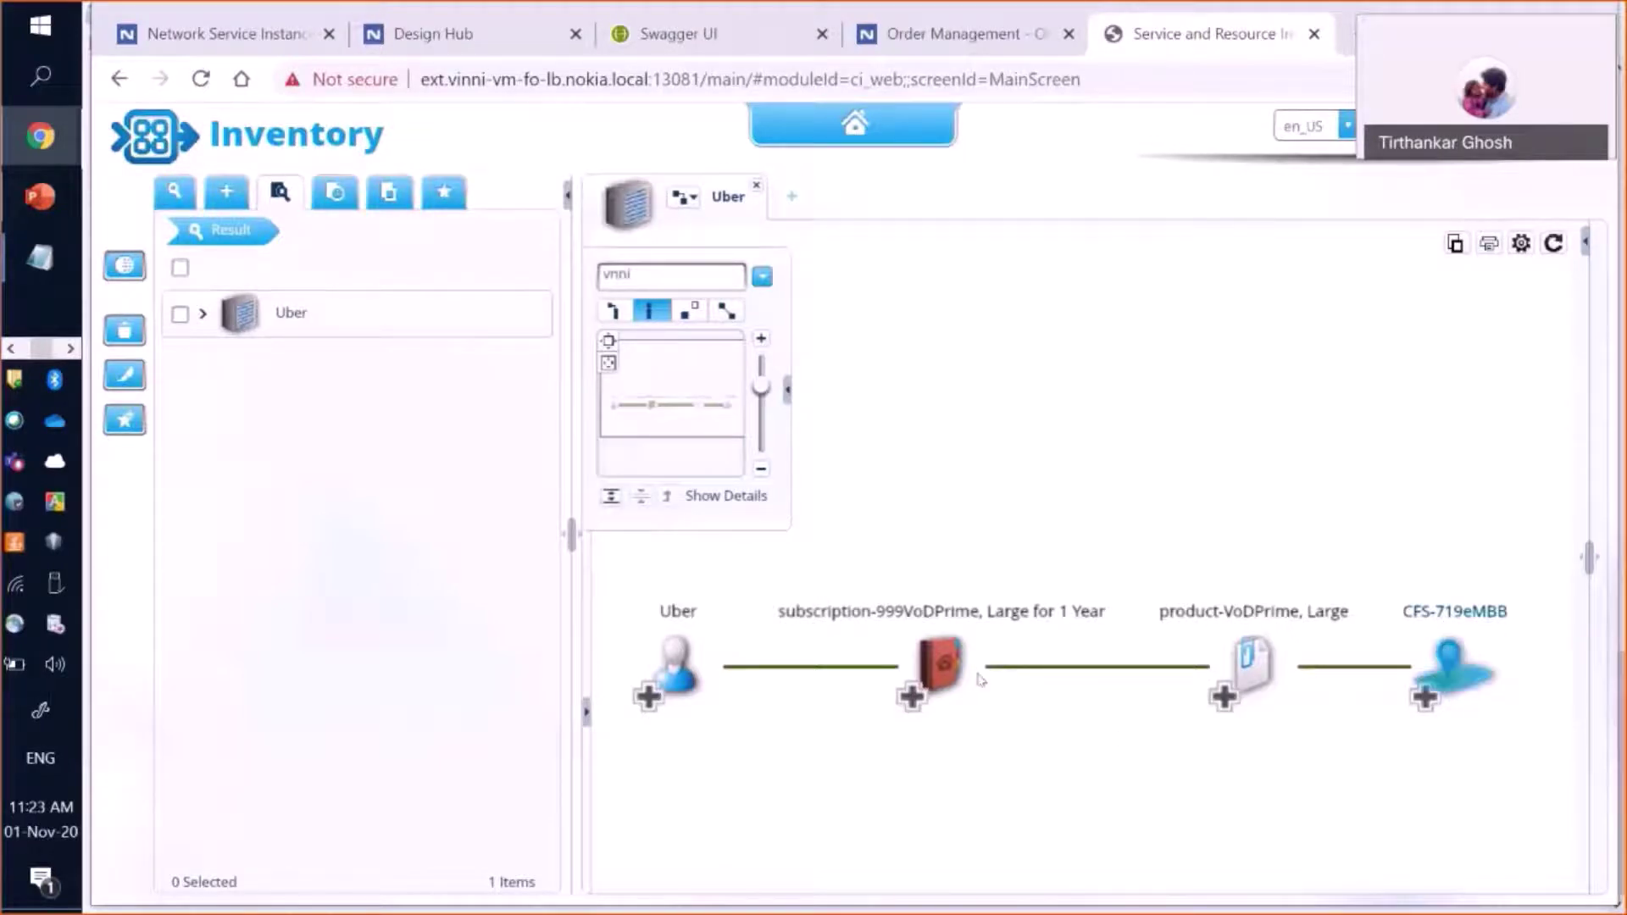
{"action": "left_click", "coordinate": [612, 498]}
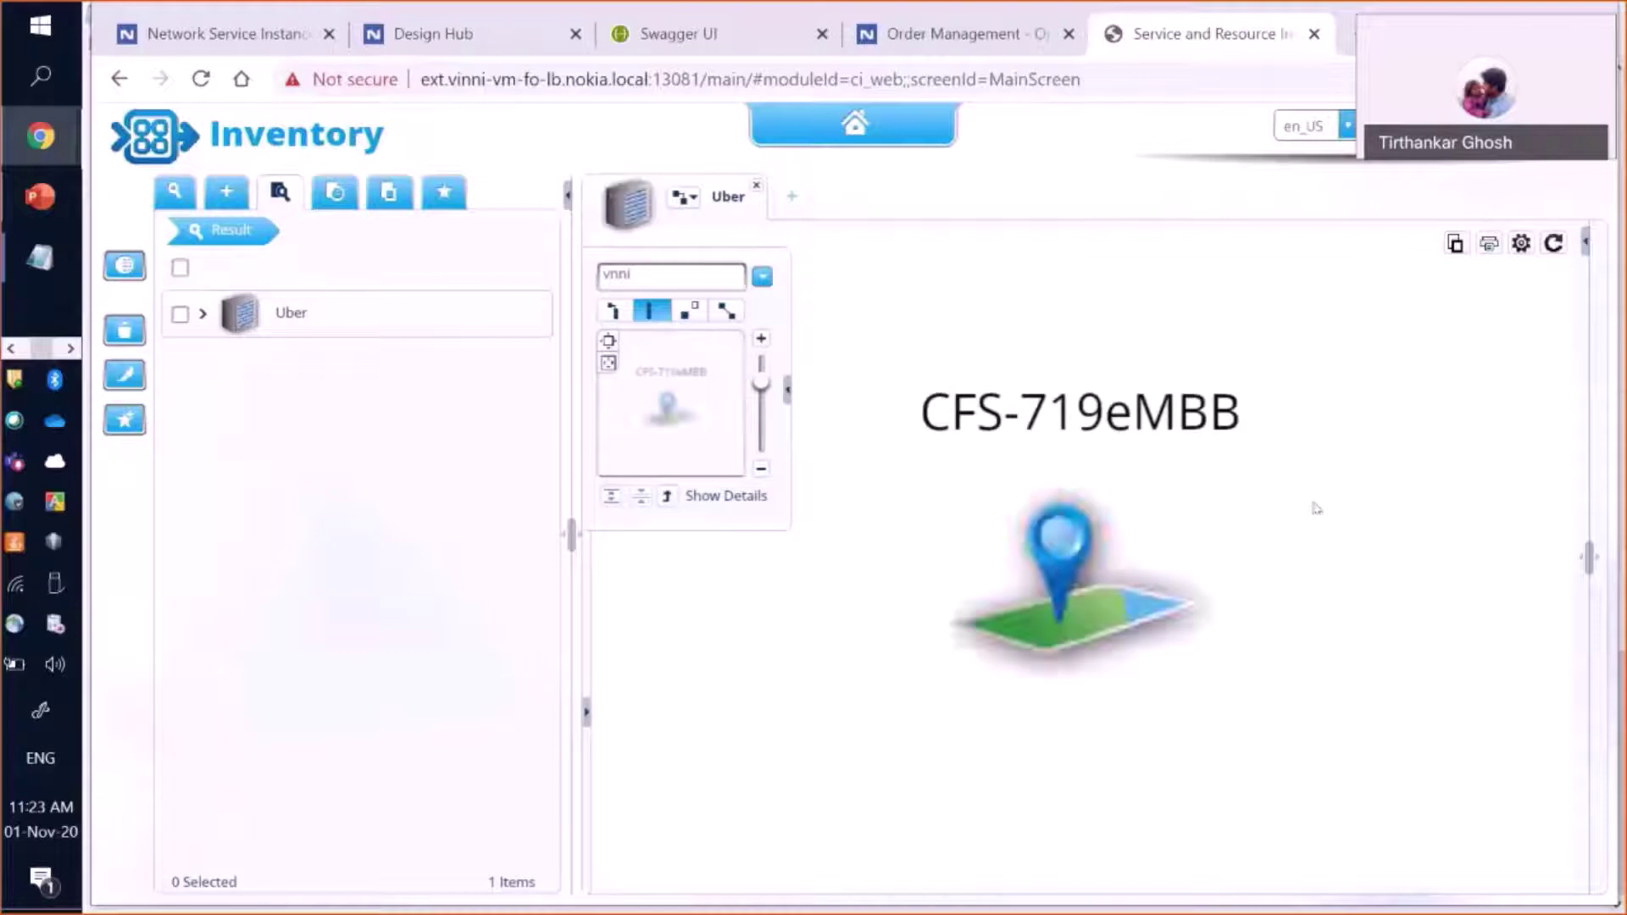
{"action": "left_click", "coordinate": [193, 35]}
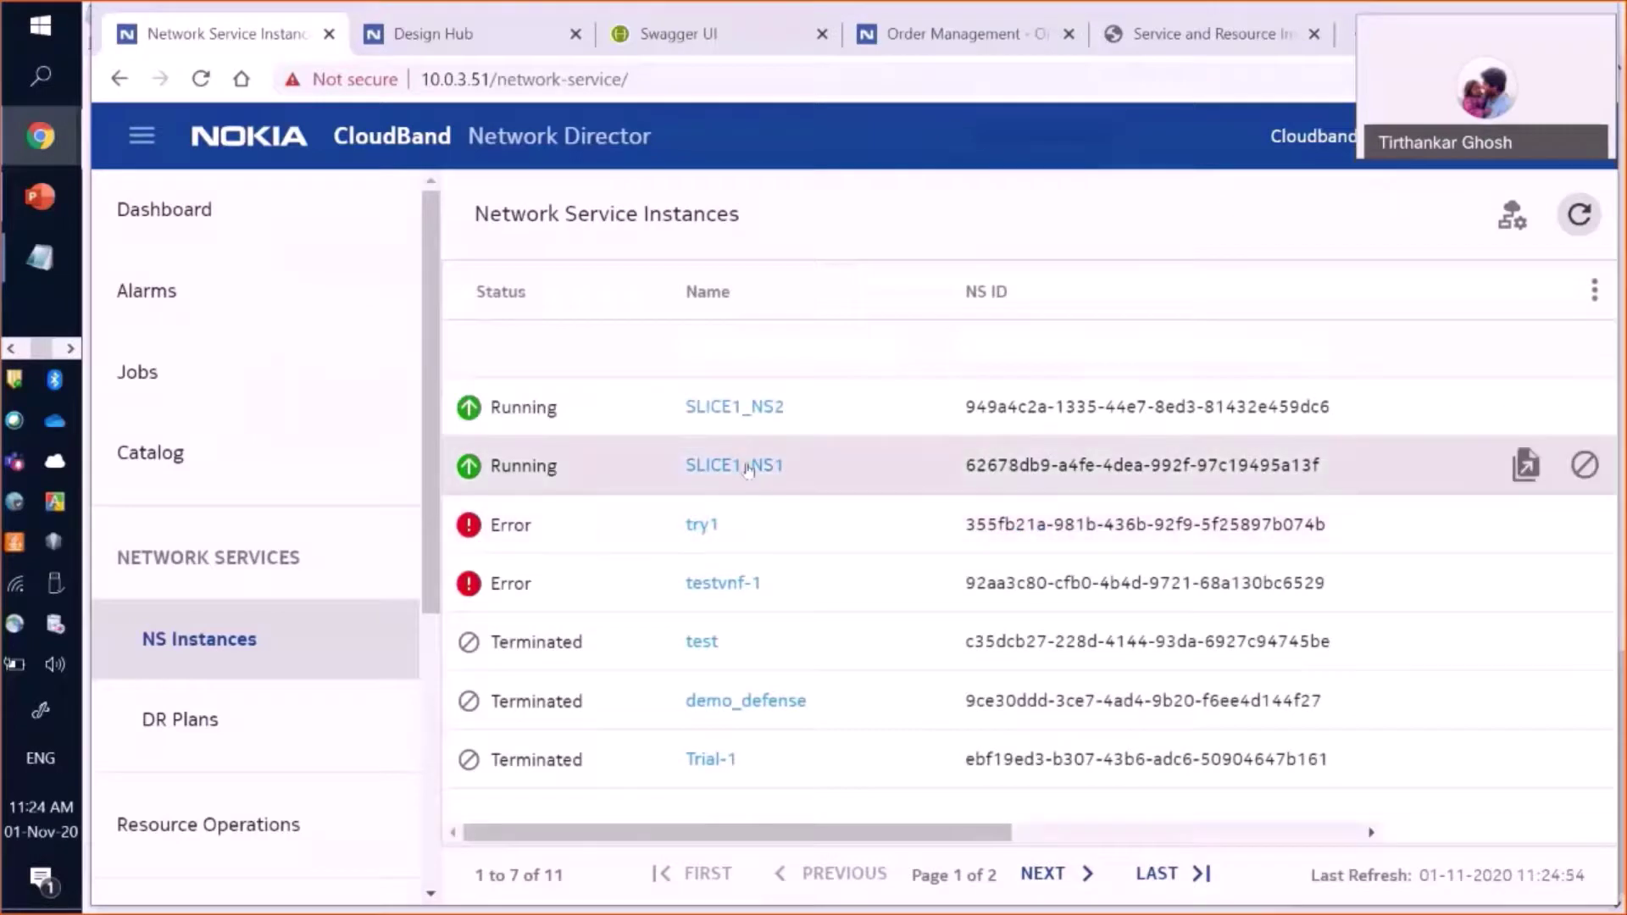
Step: Open SLICE1_NS1's details and topology showing VNF_0 deployed
{"action": "left_click", "coordinate": [752, 465]}
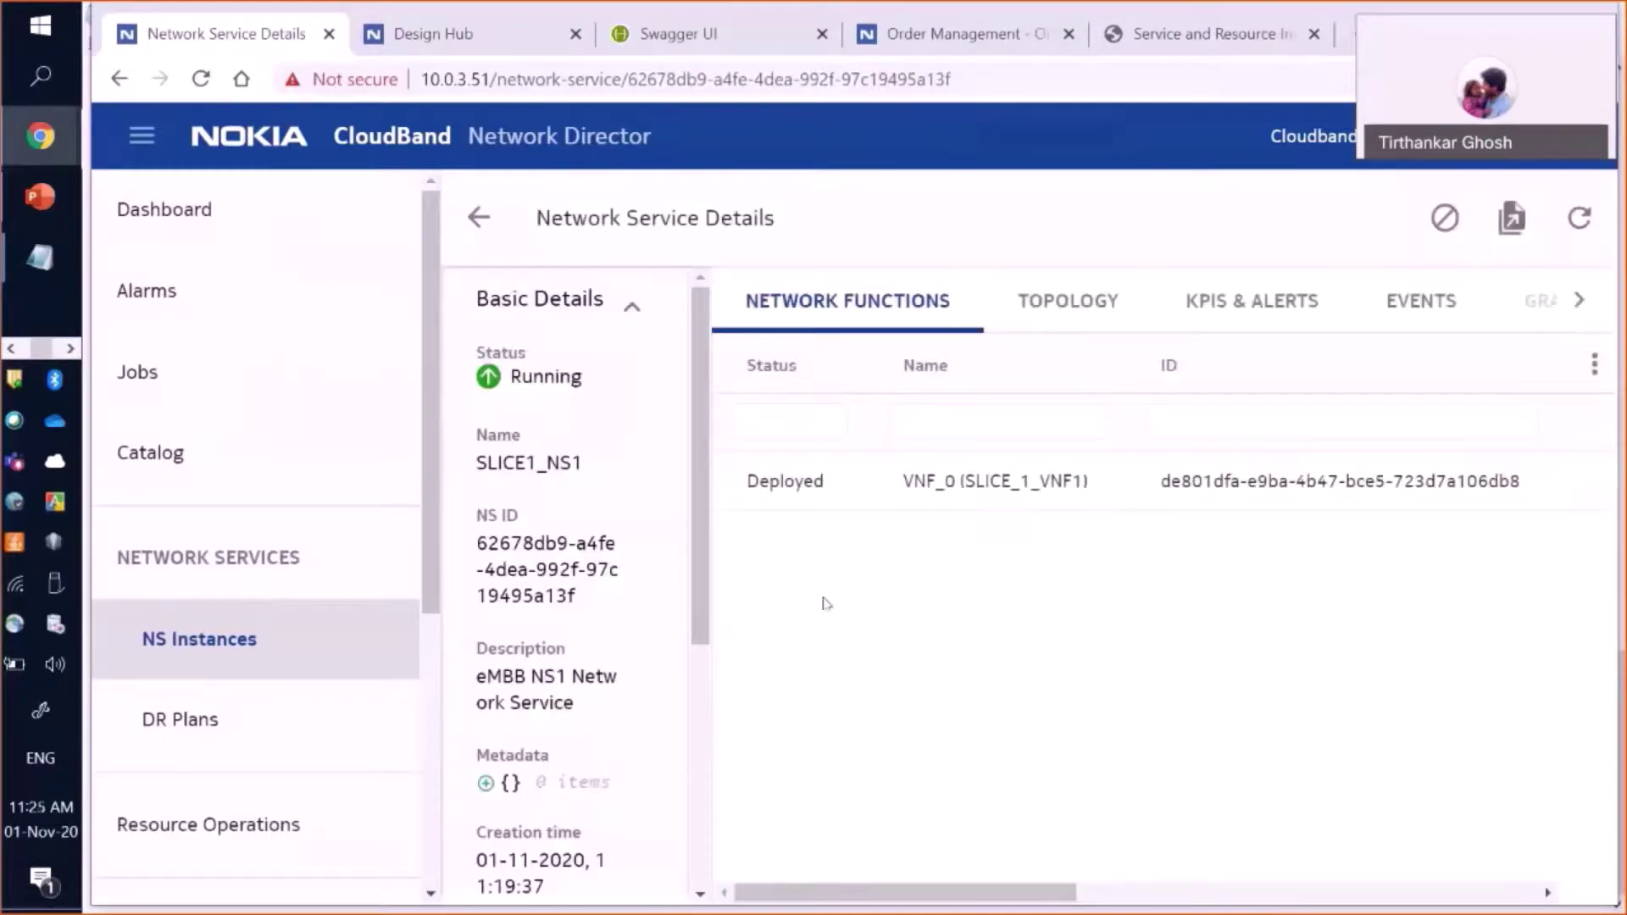
{"action": "left_click", "coordinate": [1101, 303]}
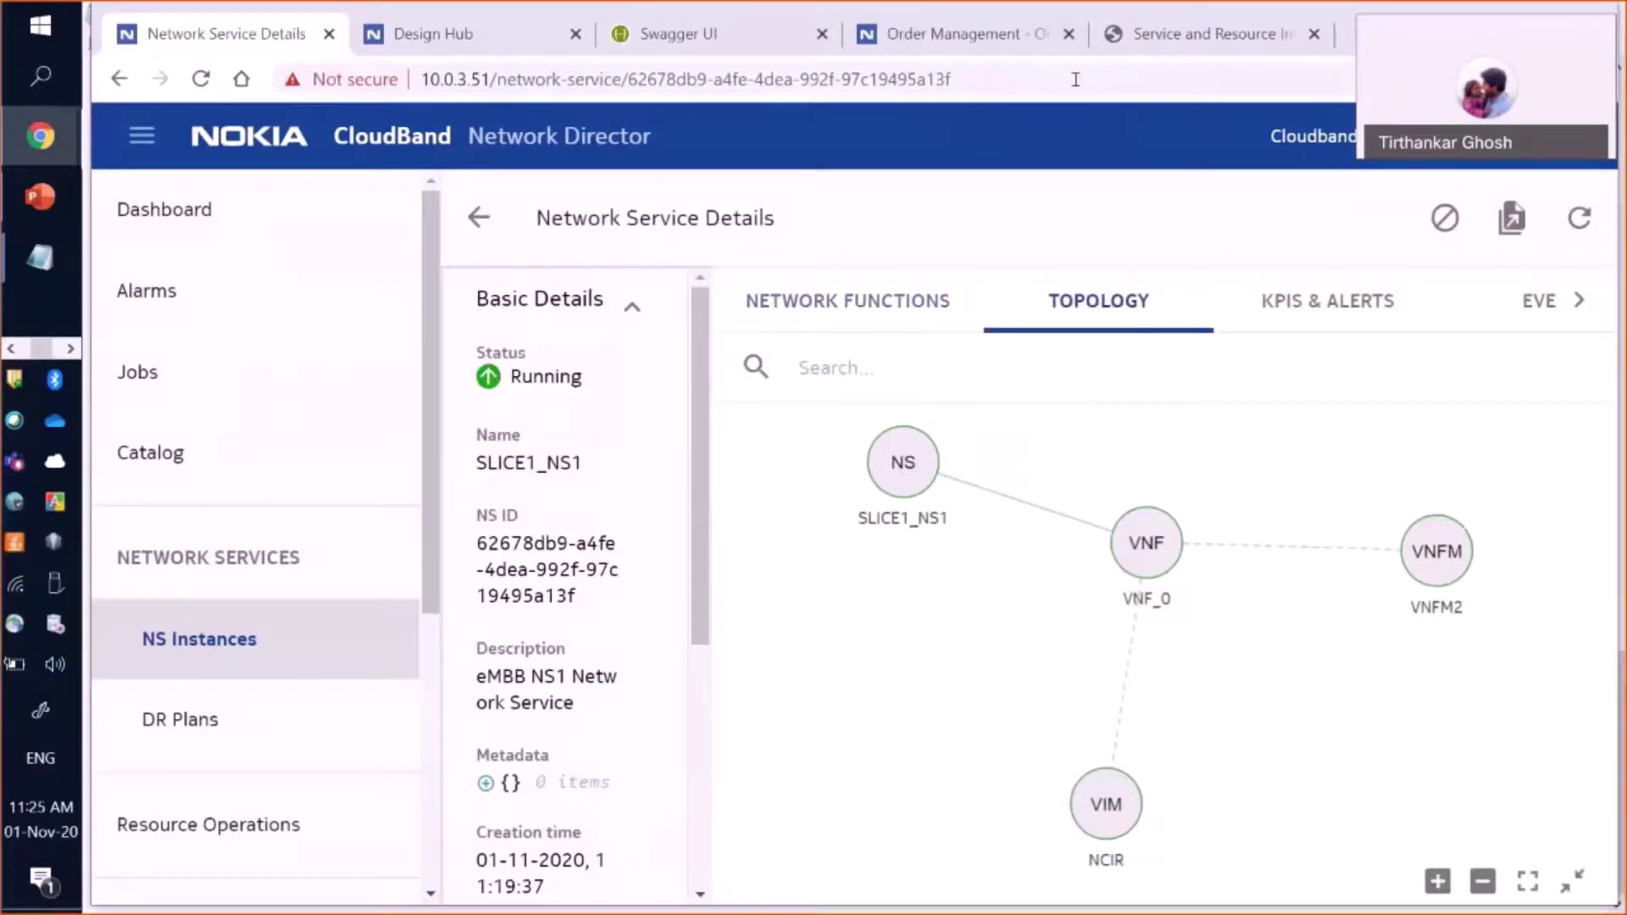
{"action": "key", "text": "ctrl+5"}
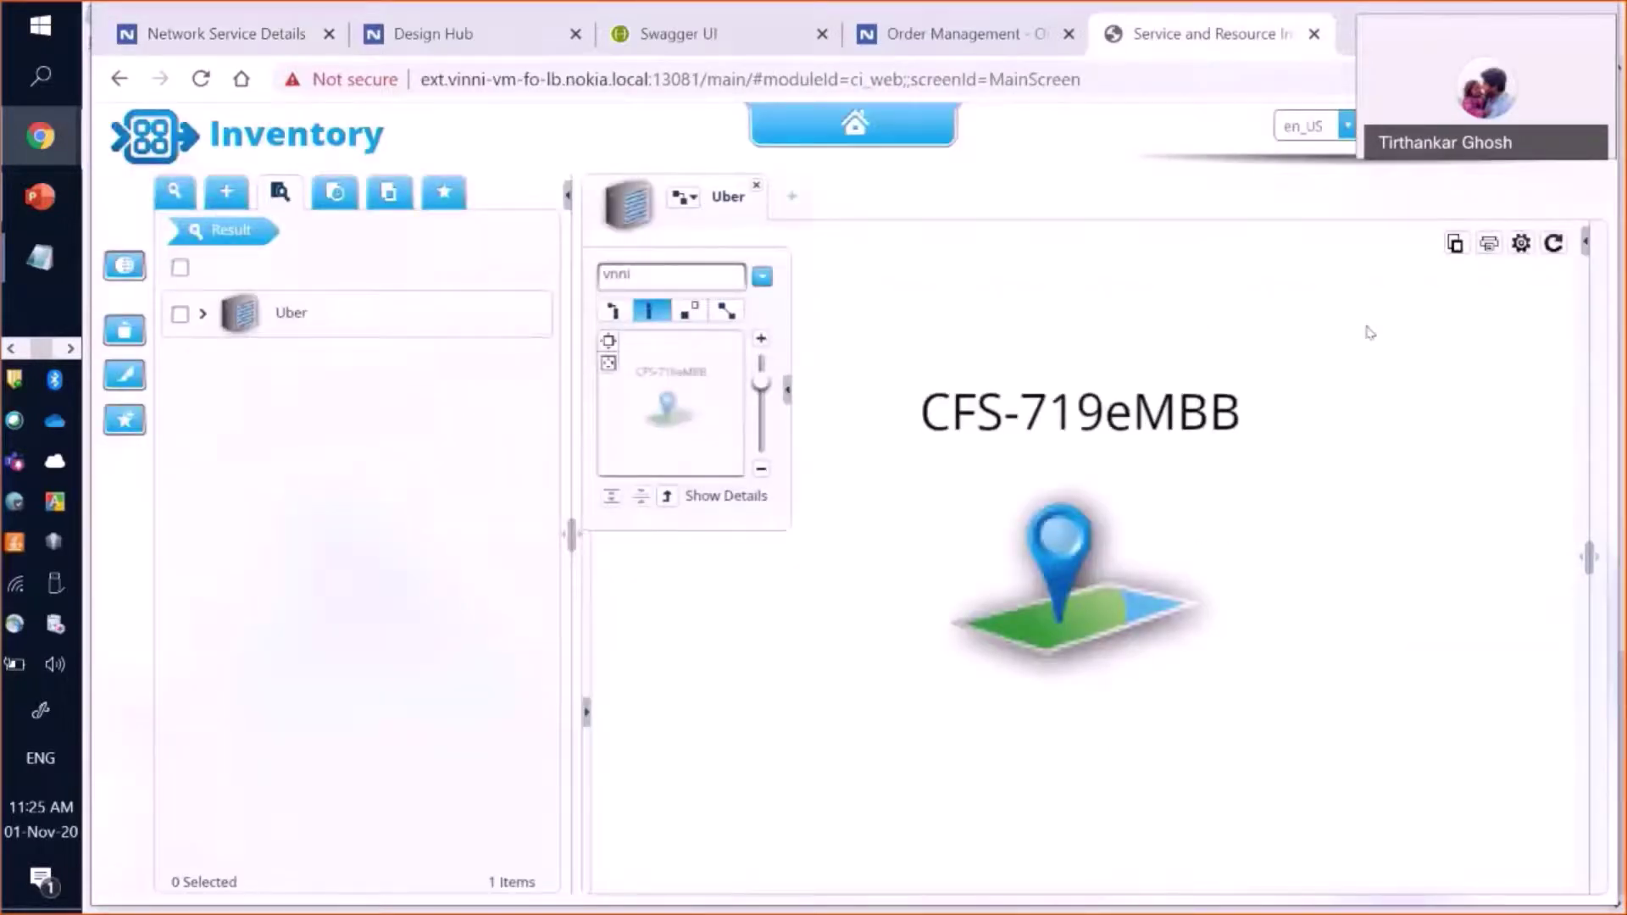
Step: Reload CFS-719eMBB twice and show the Uber chain to SLICE1_NS1, SLICE1_NS2 and VNF_0
{"action": "left_click", "coordinate": [1552, 244]}
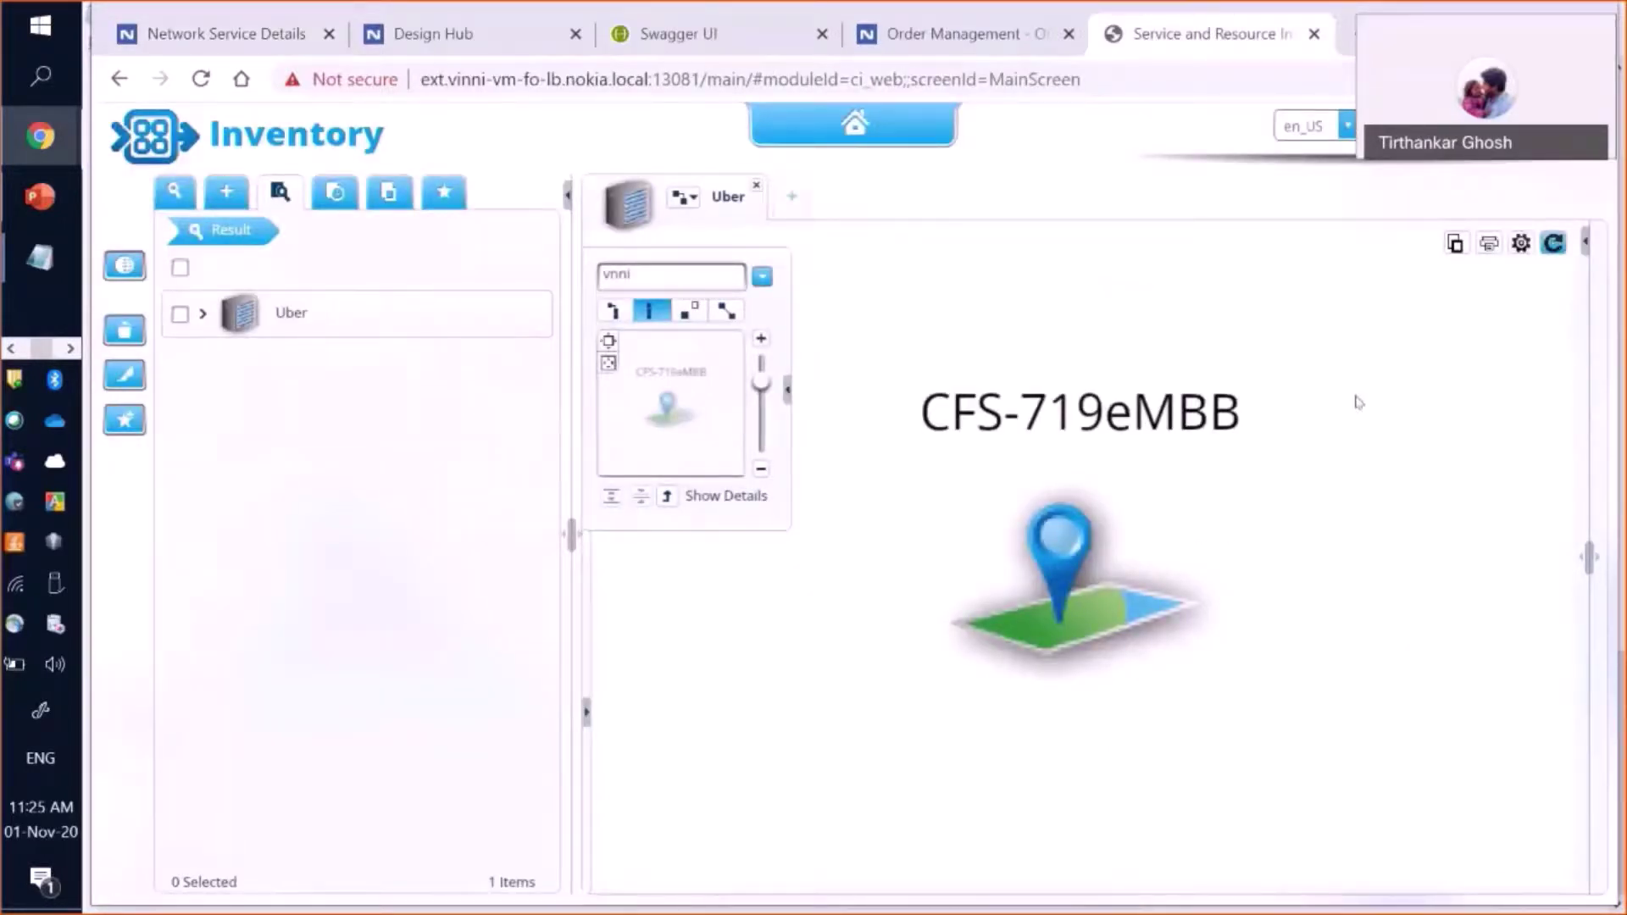
{"action": "left_click", "coordinate": [1554, 244]}
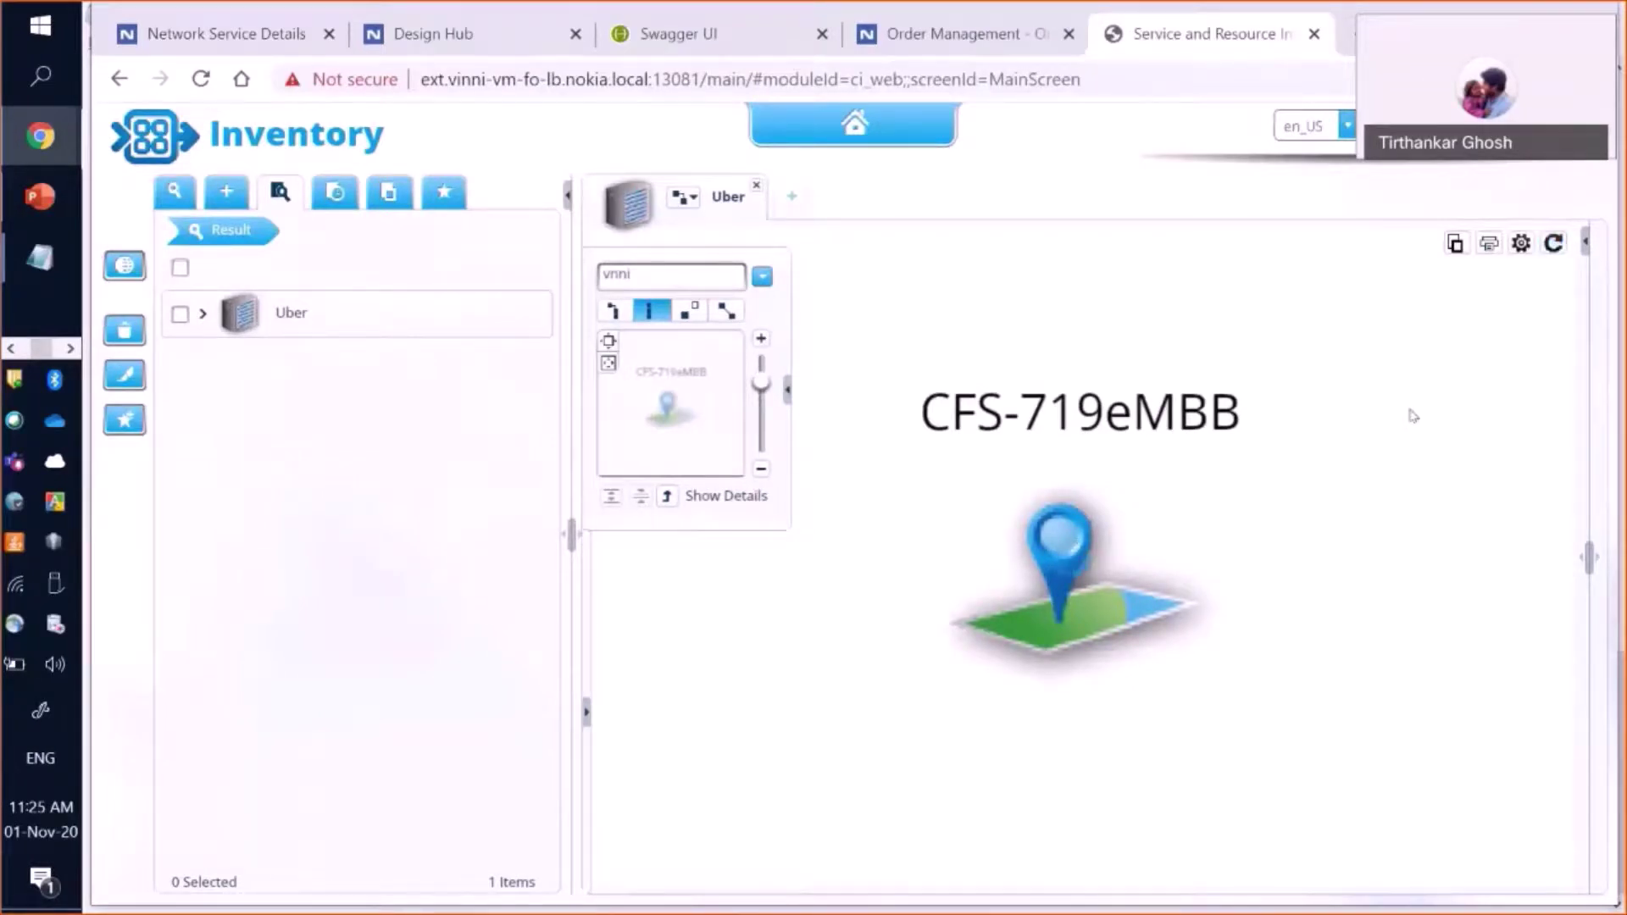
{"action": "left_click_drag", "start_coordinate": [1169, 313], "coordinate": [1194, 354]}
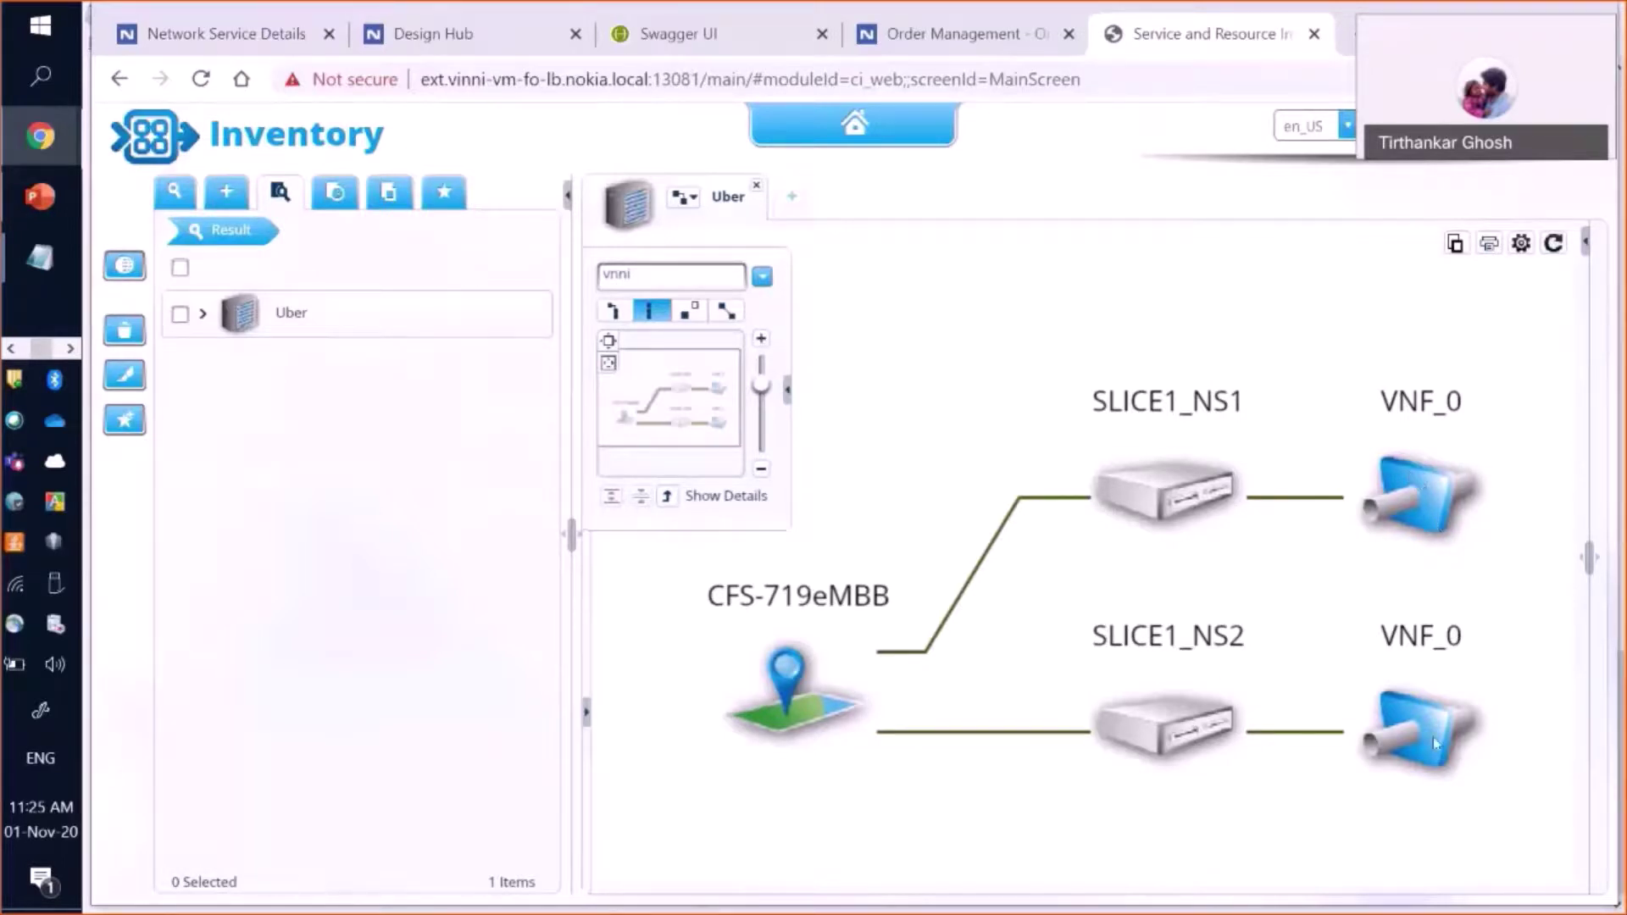
{"action": "left_click", "coordinate": [667, 497]}
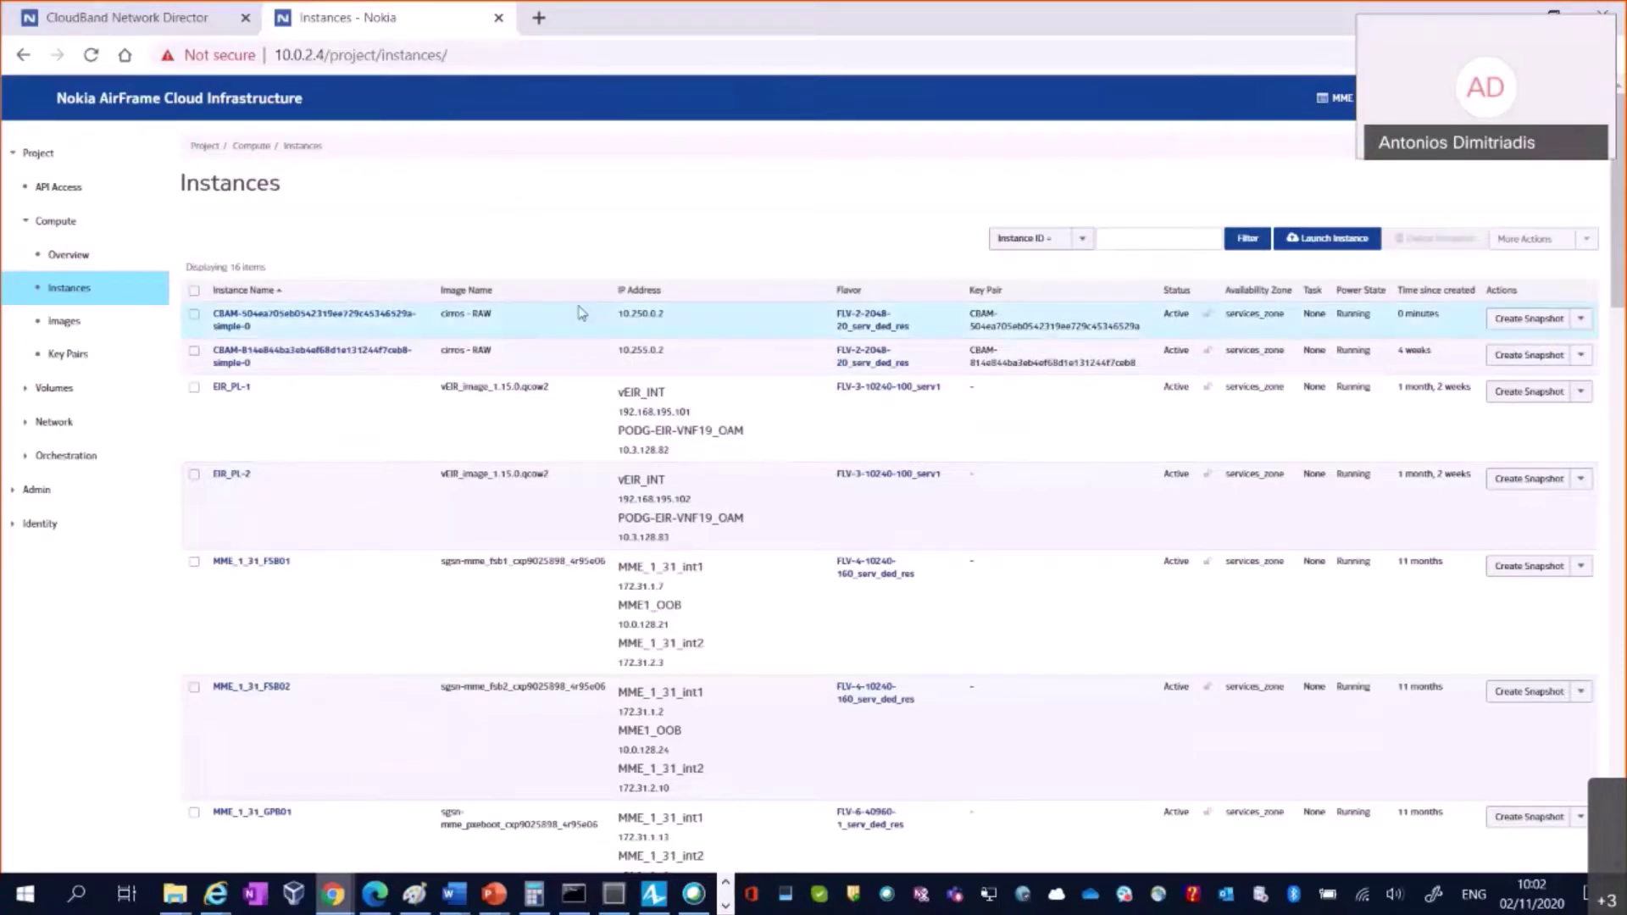
Step: Highlight the new cirros instance's '0 minutes' age in the AirFrame Instances list
{"action": "double_click", "coordinate": [1408, 315]}
{"action": "left_click", "coordinate": [1402, 315]}
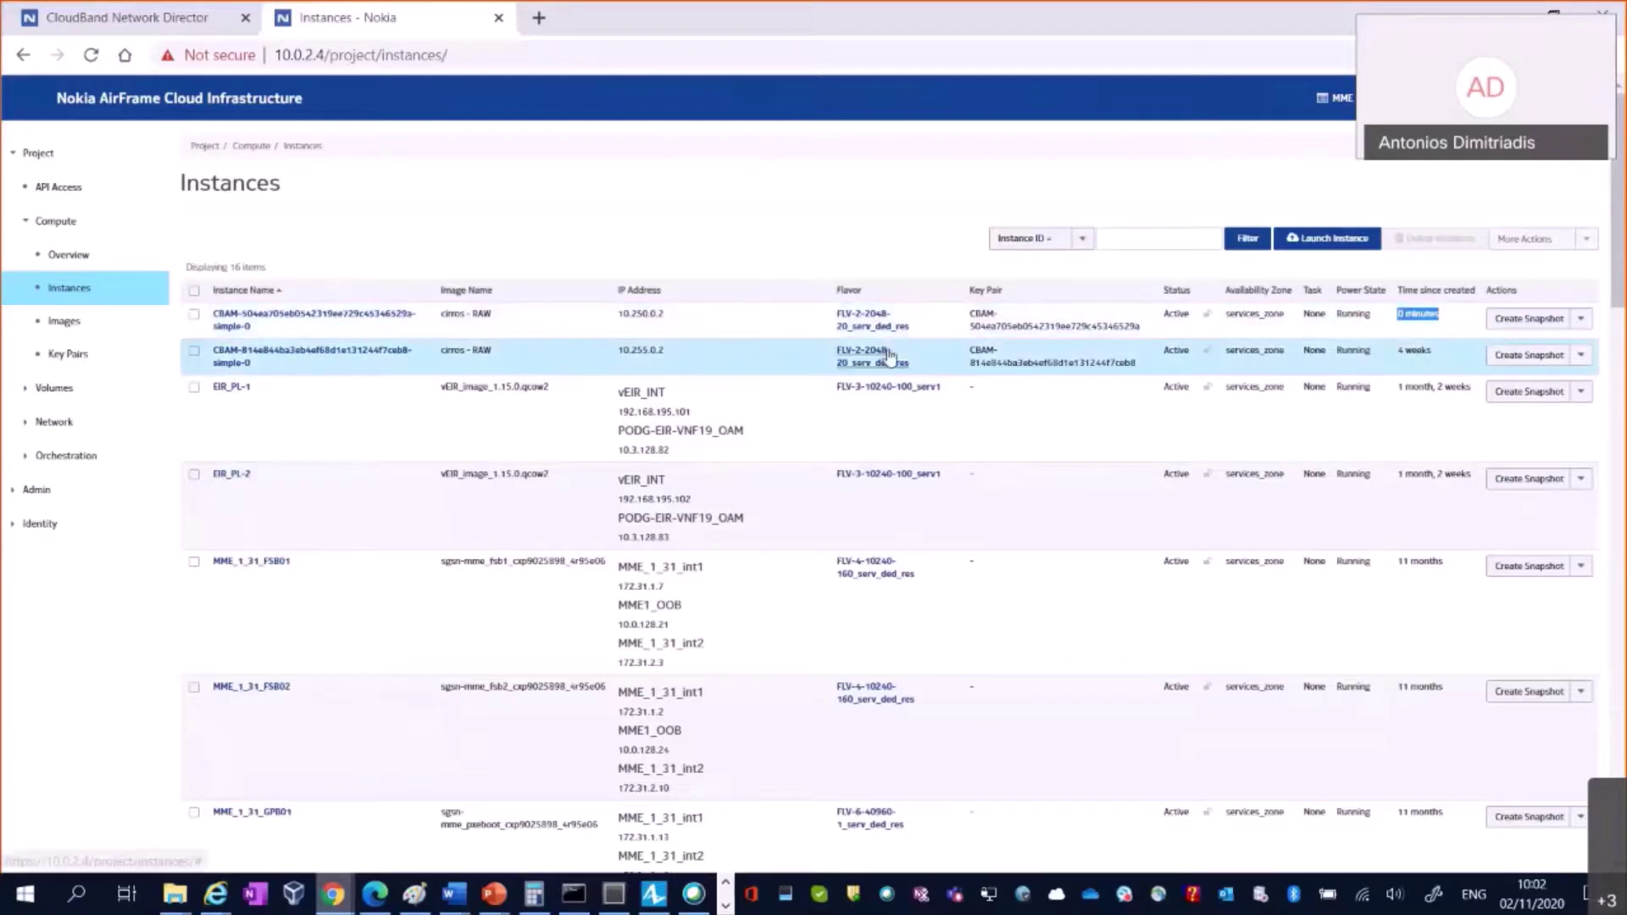
{"action": "key", "text": "alt+Tab"}
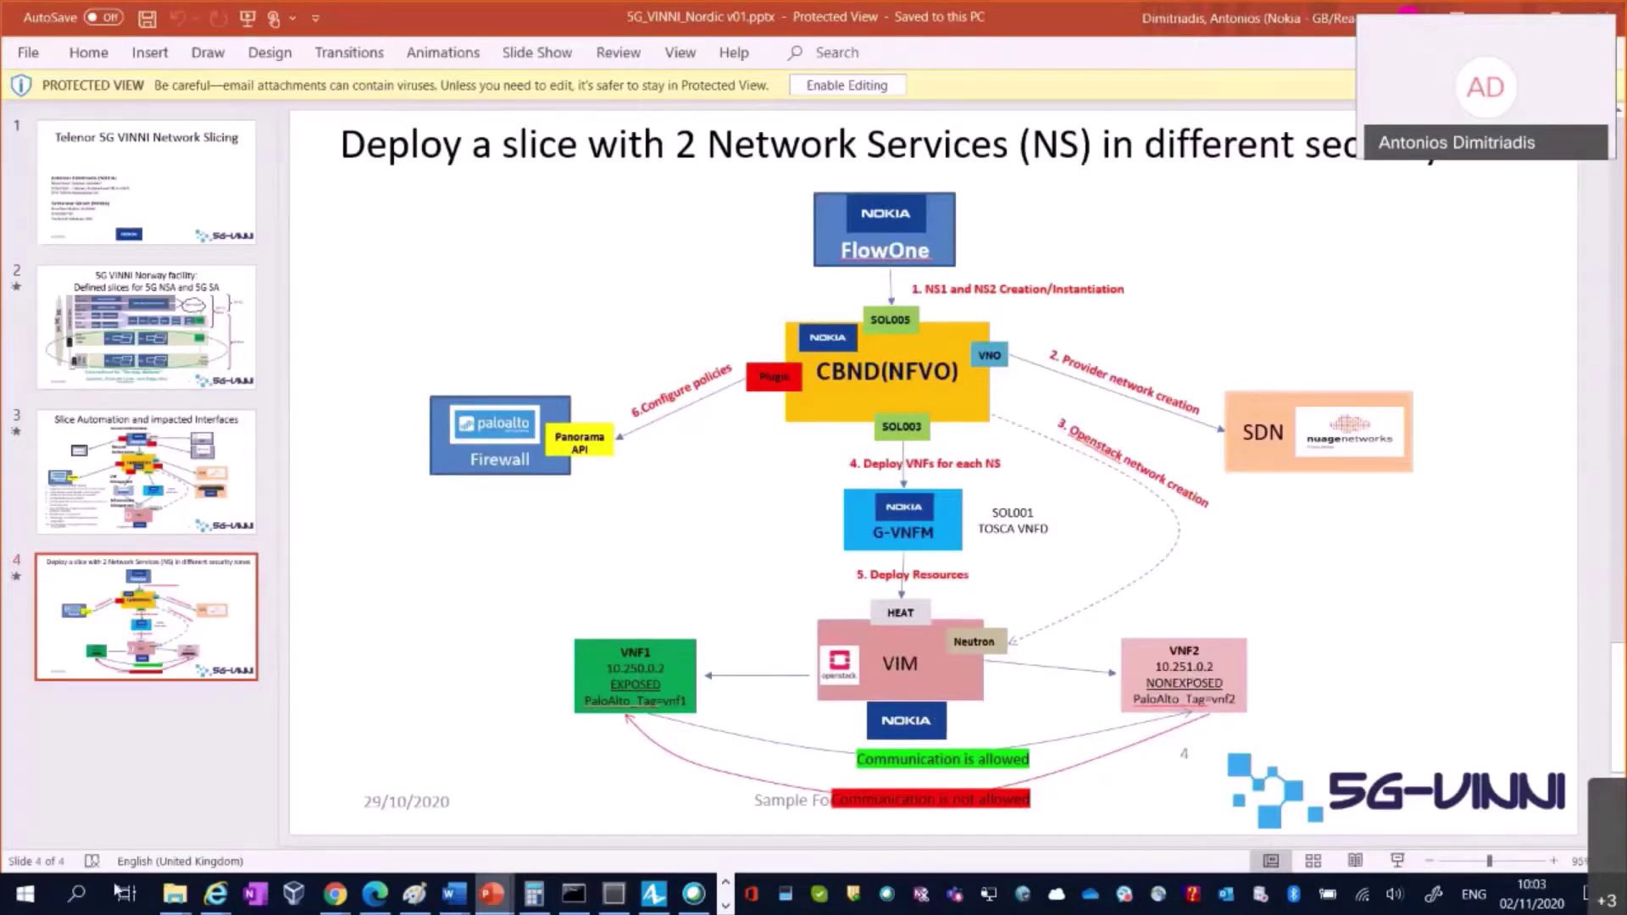
Step: From VNF1 at 10.250.0.2, ping 10.251.0.2 and get replies
{"action": "key", "text": "alt+Tab"}
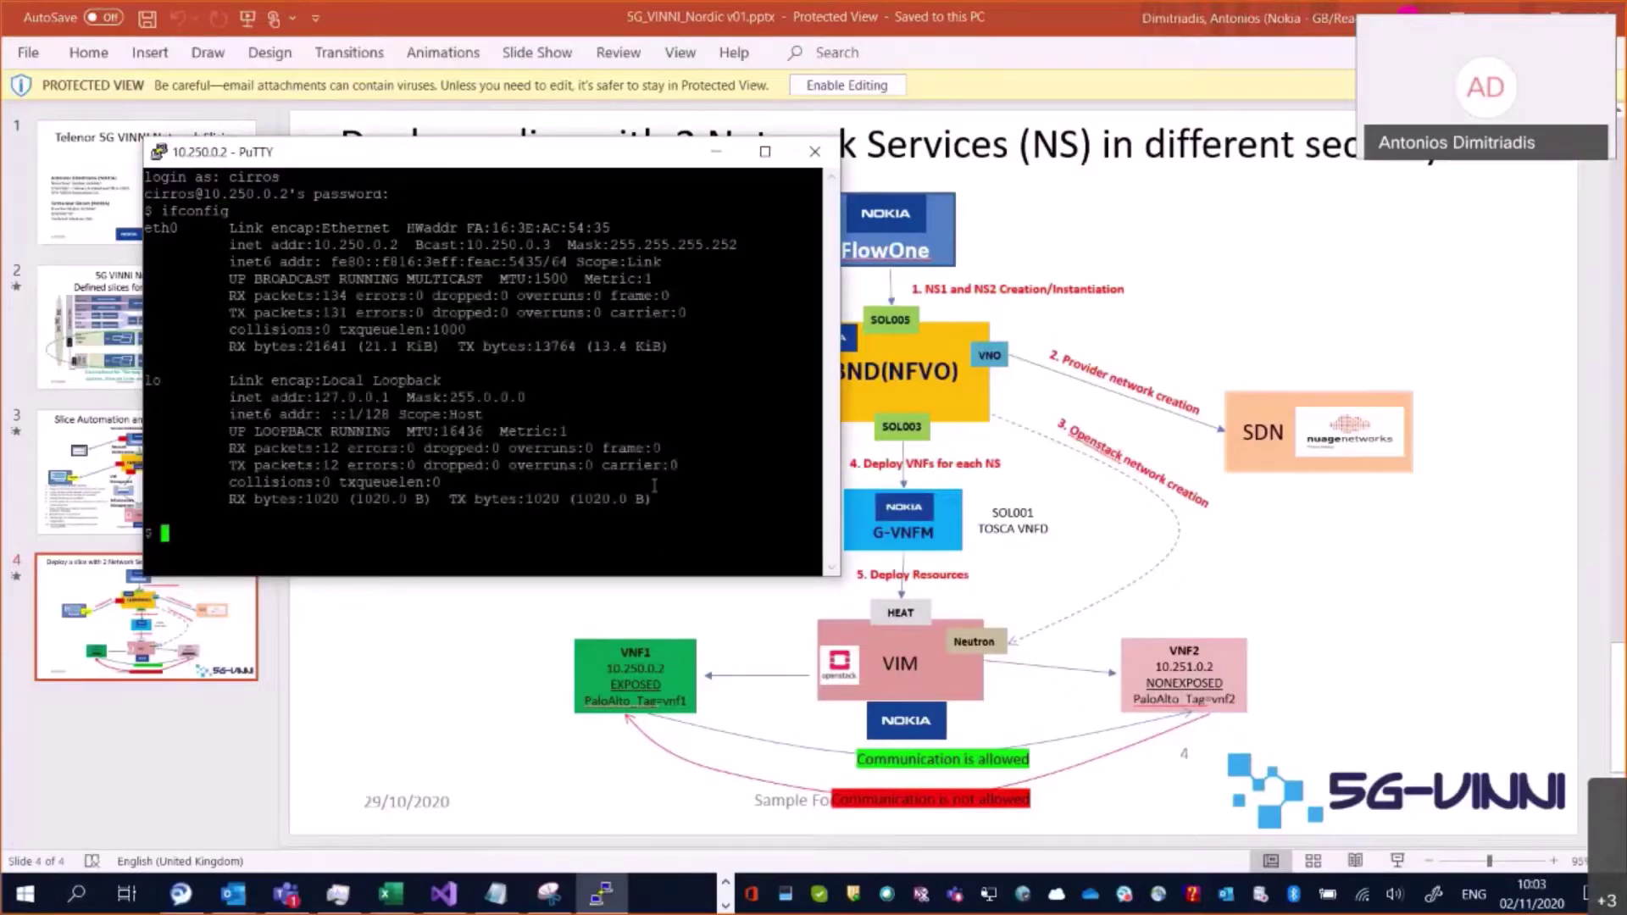
{"action": "left_click_drag", "start_coordinate": [307, 246], "coordinate": [399, 246]}
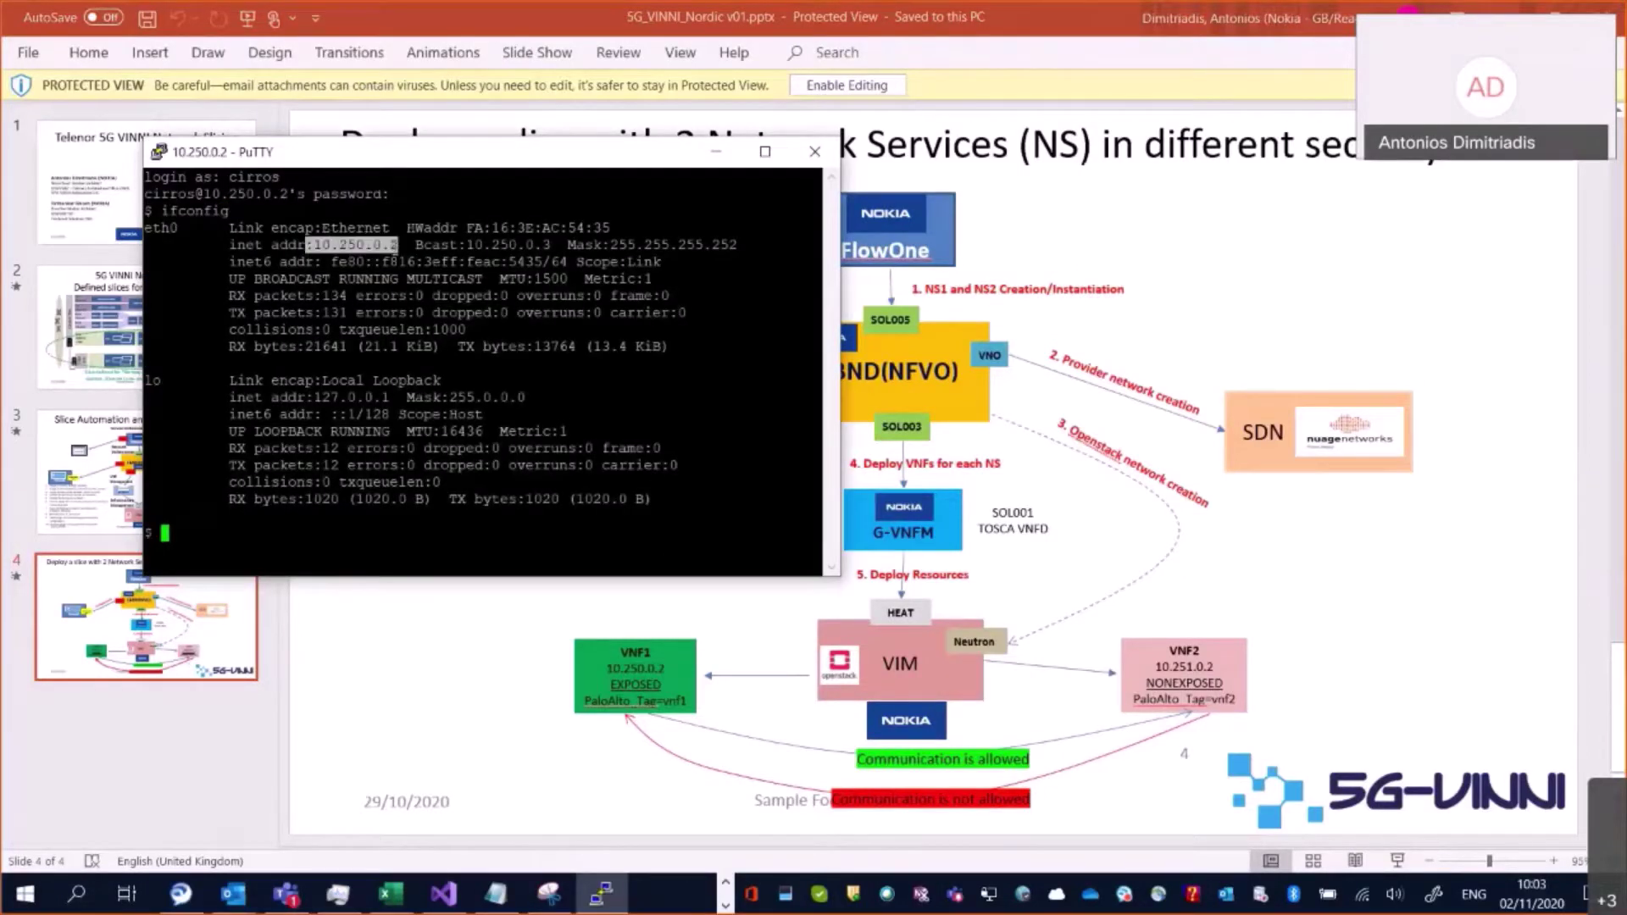
{"action": "left_click", "coordinate": [265, 546]}
{"action": "type", "text": "pin"}
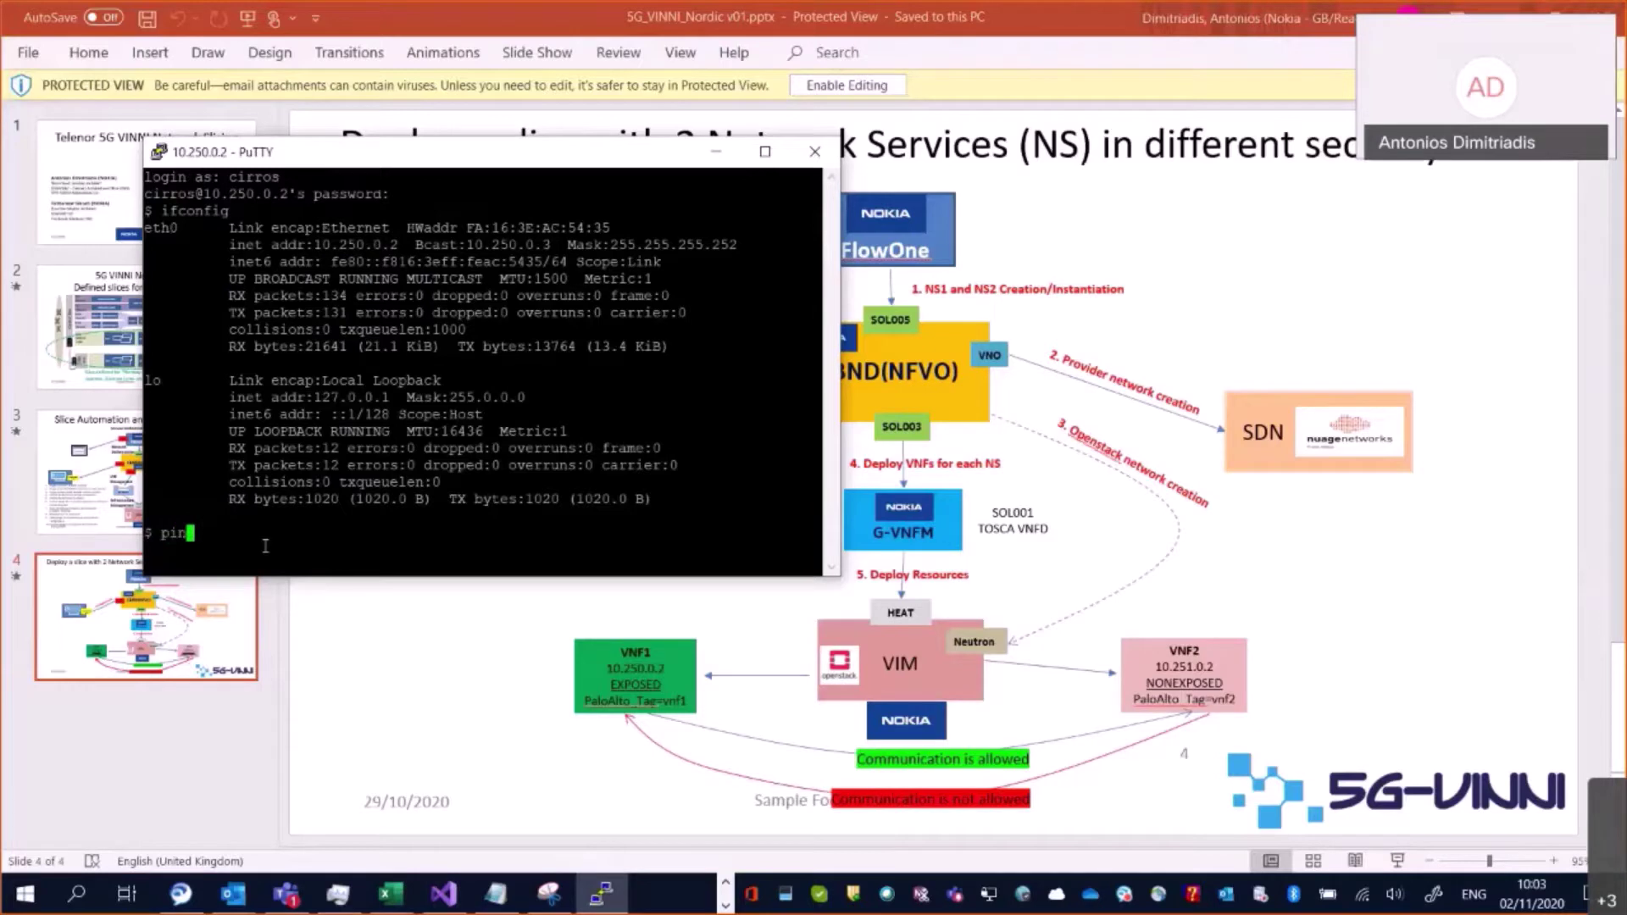
{"action": "type", "text": "g 10.251.0.2"}
{"action": "key", "text": "Return"}
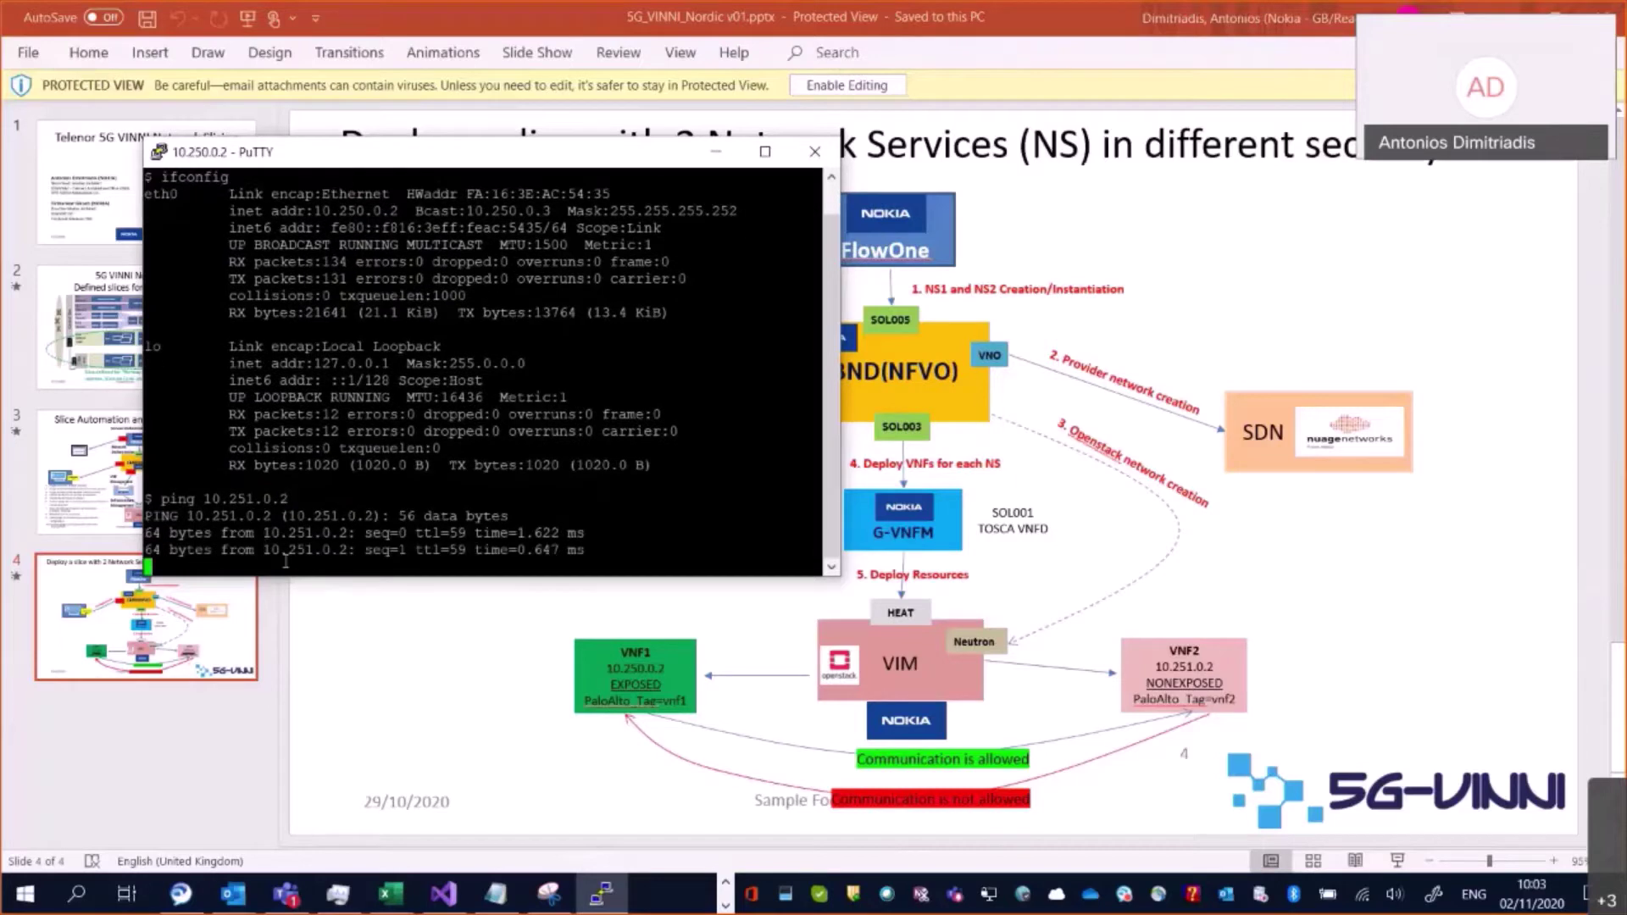
{"action": "key", "text": "ctrl+x"}
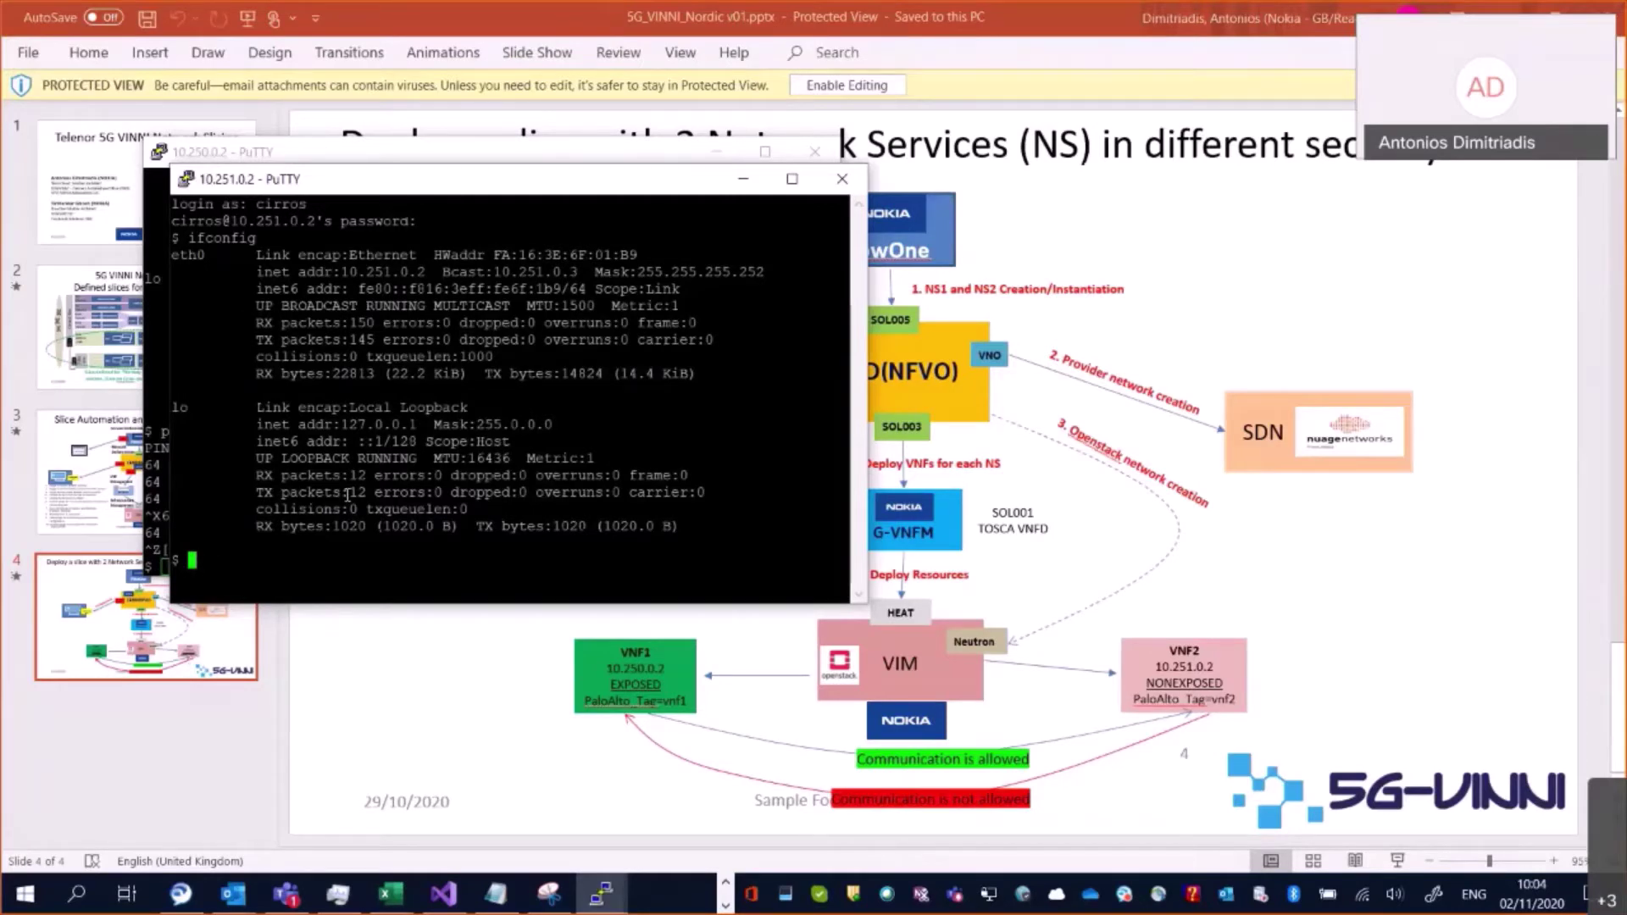
Step: From VNF2, run 'ping 10.2050.0.2', get no replies, and suspend it with Ctrl+Z
{"action": "type", "text": "ping "}
{"action": "type", "text": "1"}
{"action": "type", "text": "0.2"}
{"action": "type", "text": "0"}
{"action": "type", "text": "50.0.2"}
{"action": "key", "text": "Return"}
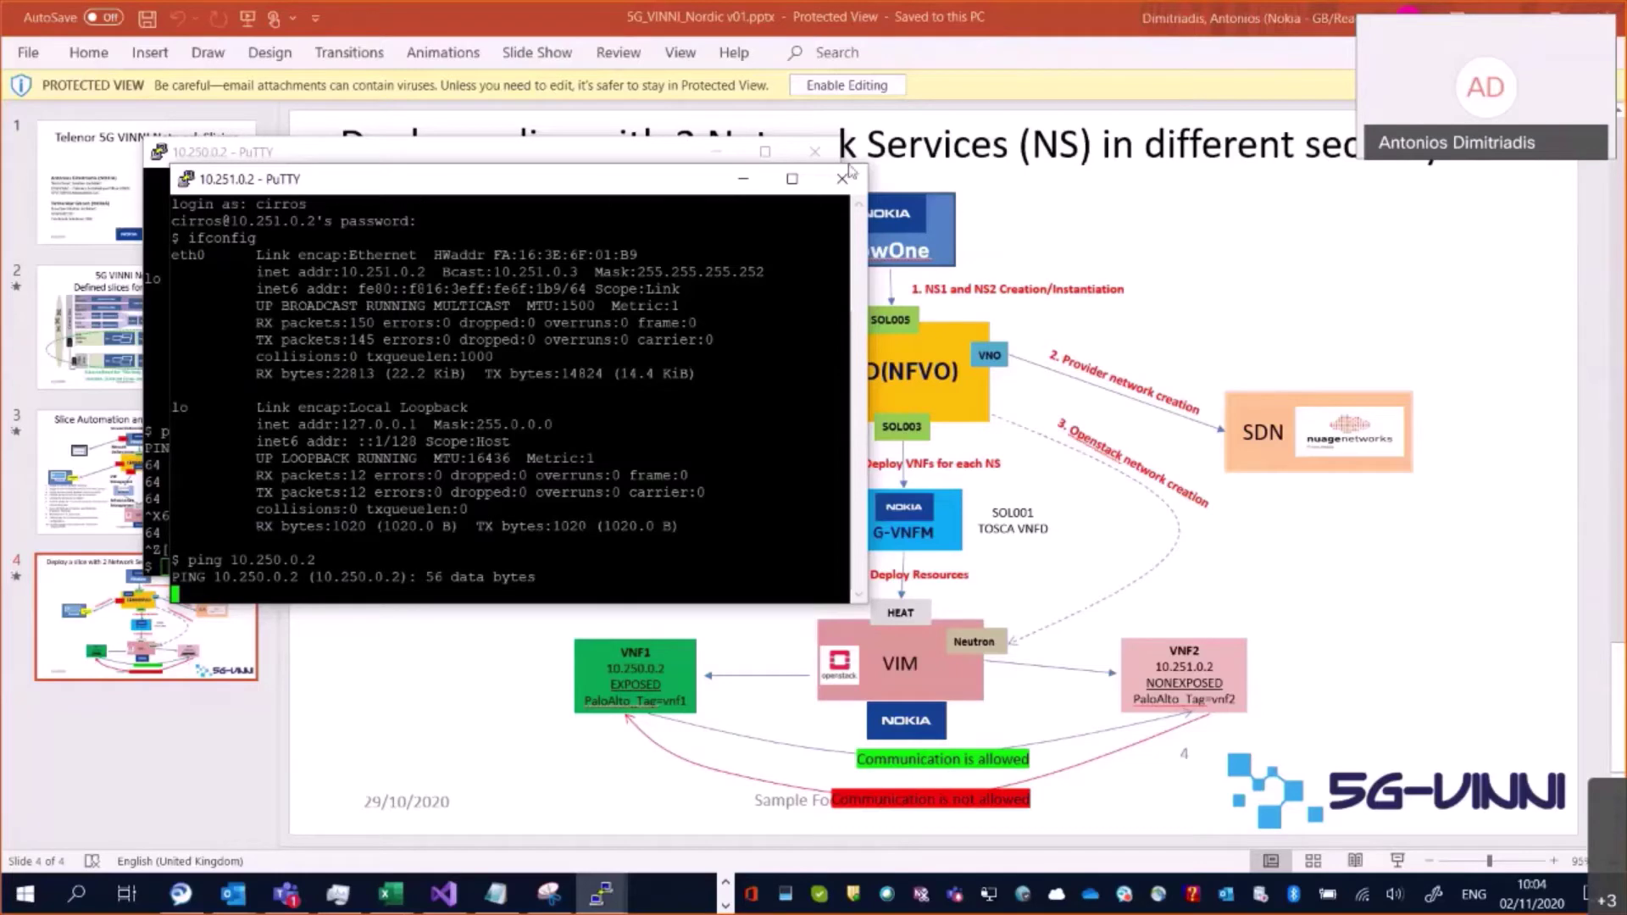
{"action": "left_click_drag", "start_coordinate": [849, 169], "coordinate": [1288, 144]}
{"action": "key", "text": "ctrl+x"}
{"action": "key", "text": "ctrl+z"}
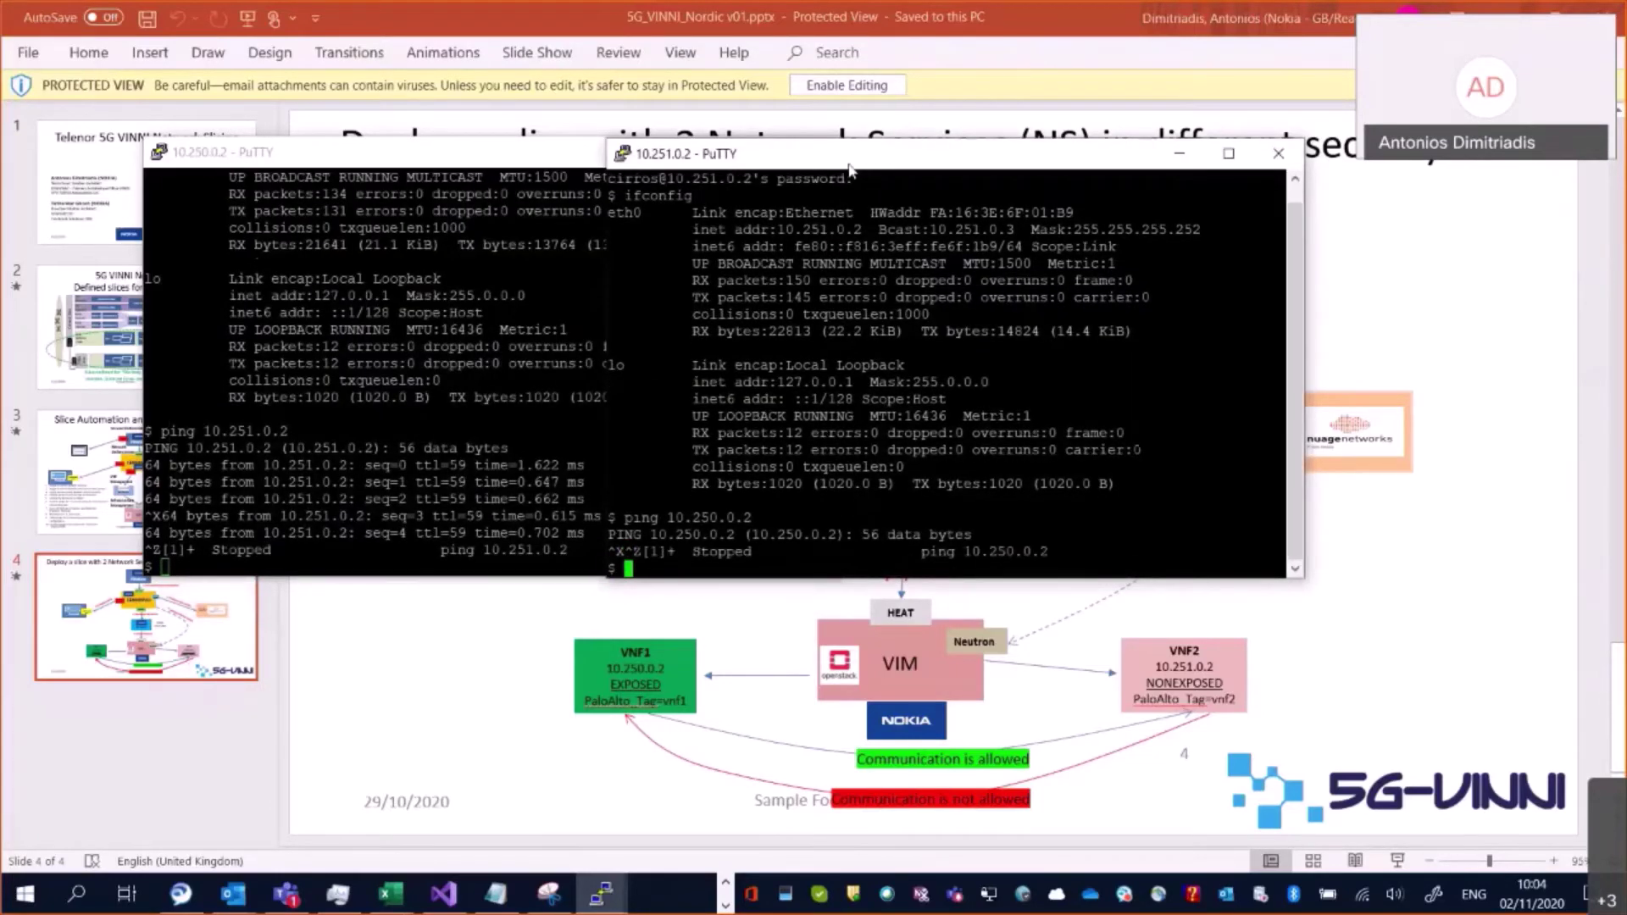